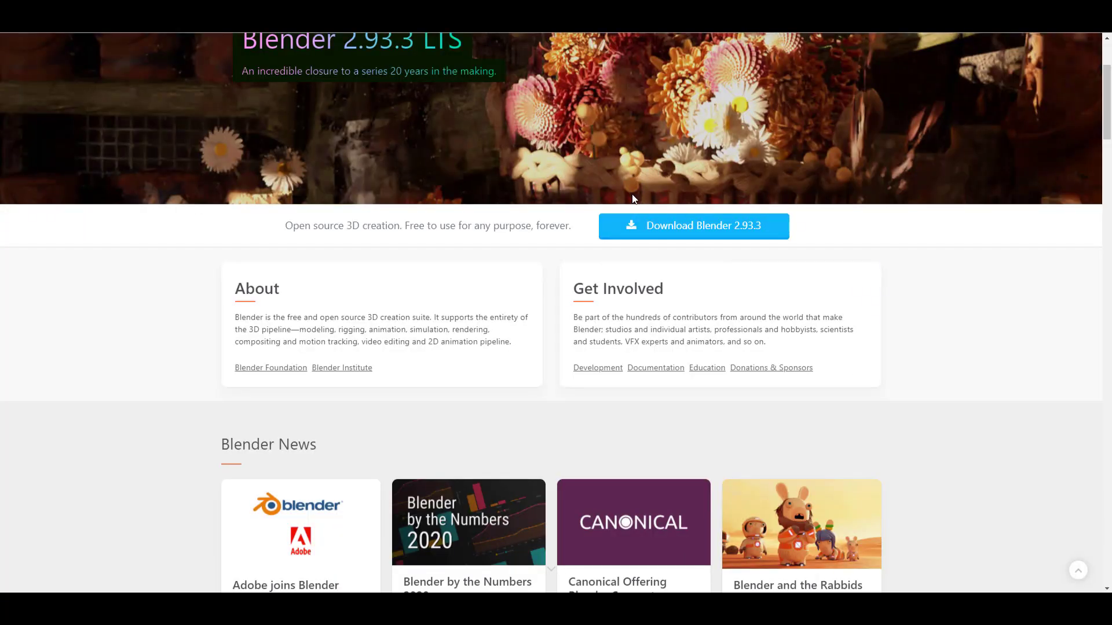
Open the Blender 2.93.3 download page and follow it to the Microsoft Store listing
click(634, 200)
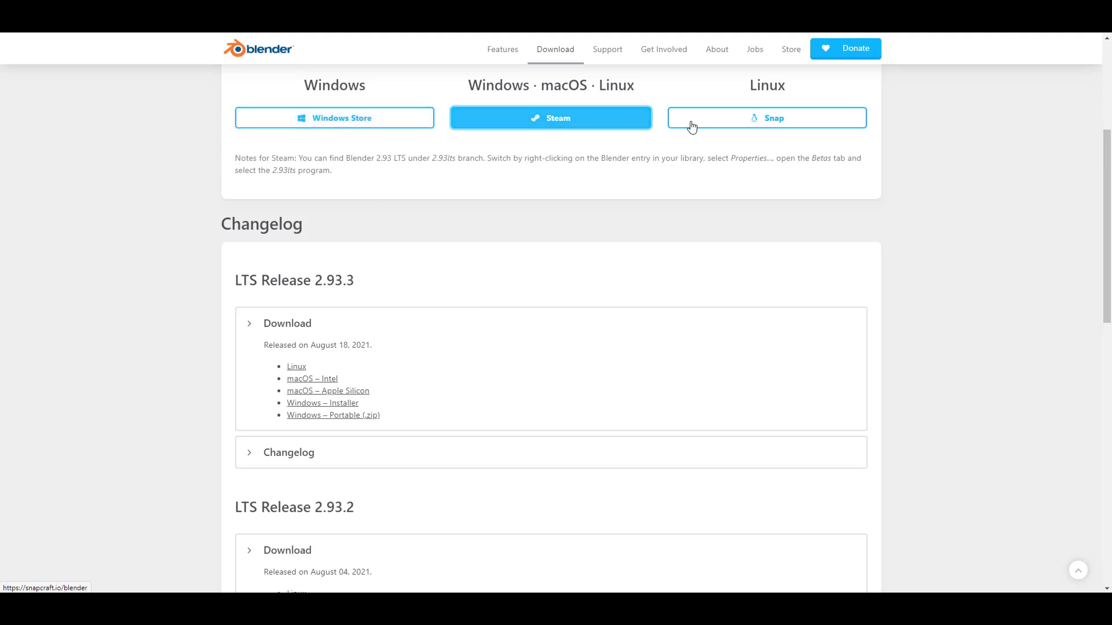
click(752, 121)
scroll(486, 342, up, 4)
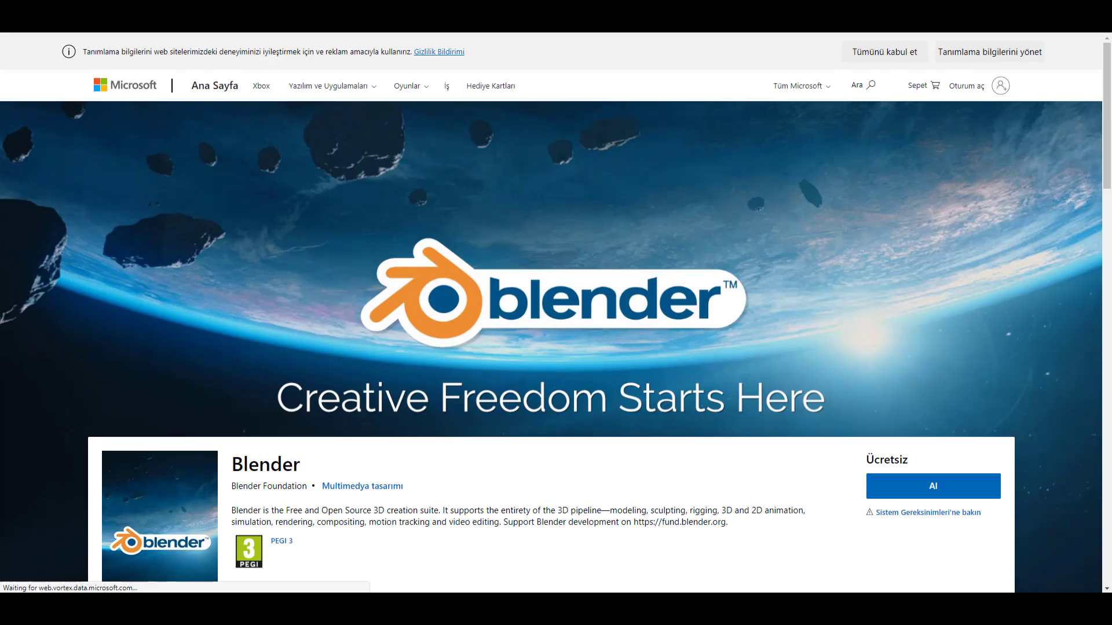
scroll(533, 133, down, 6)
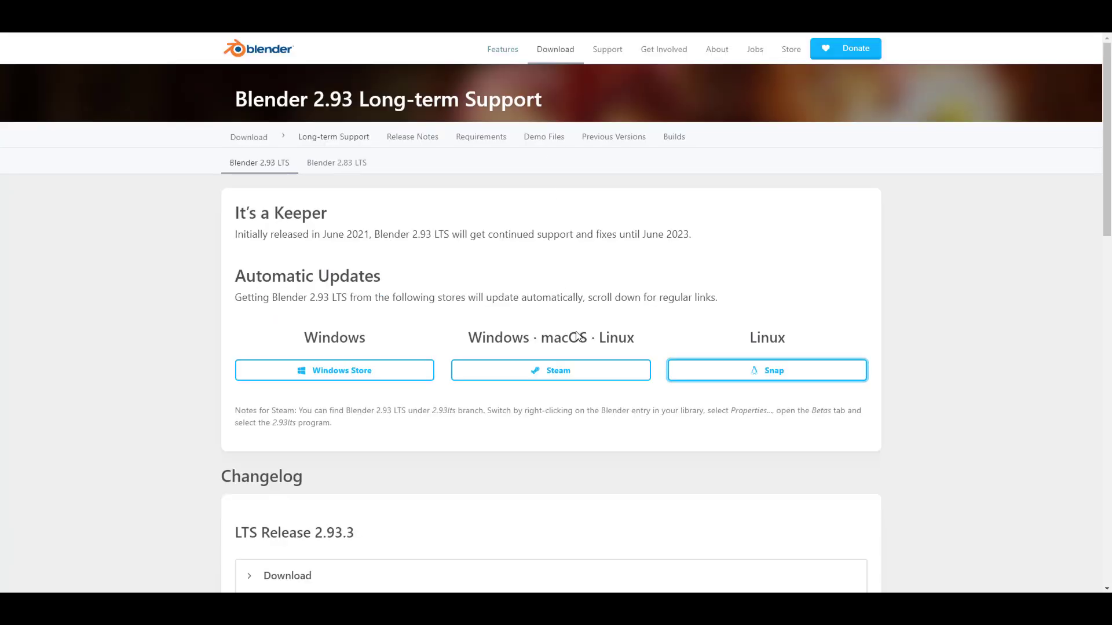
Expand the 2.93.3 changelog fix list, then return to the blender.org home page's Developers Blog
scroll(577, 336, down, 5)
scroll(577, 337, down, 2)
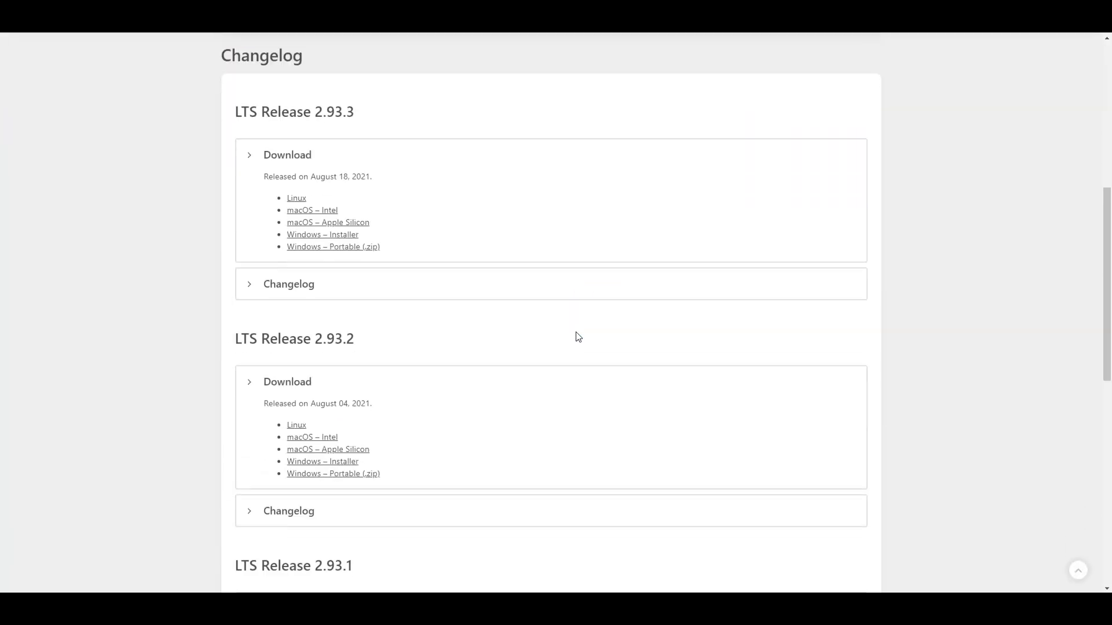
click(320, 291)
scroll(449, 300, up, 3)
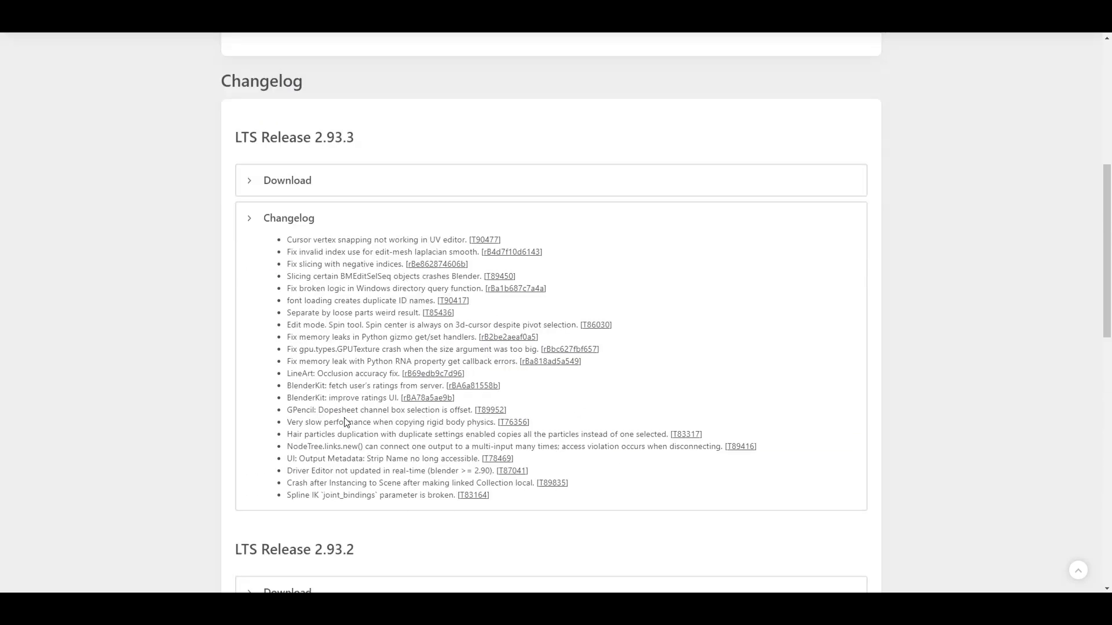
scroll(450, 426, up, 7)
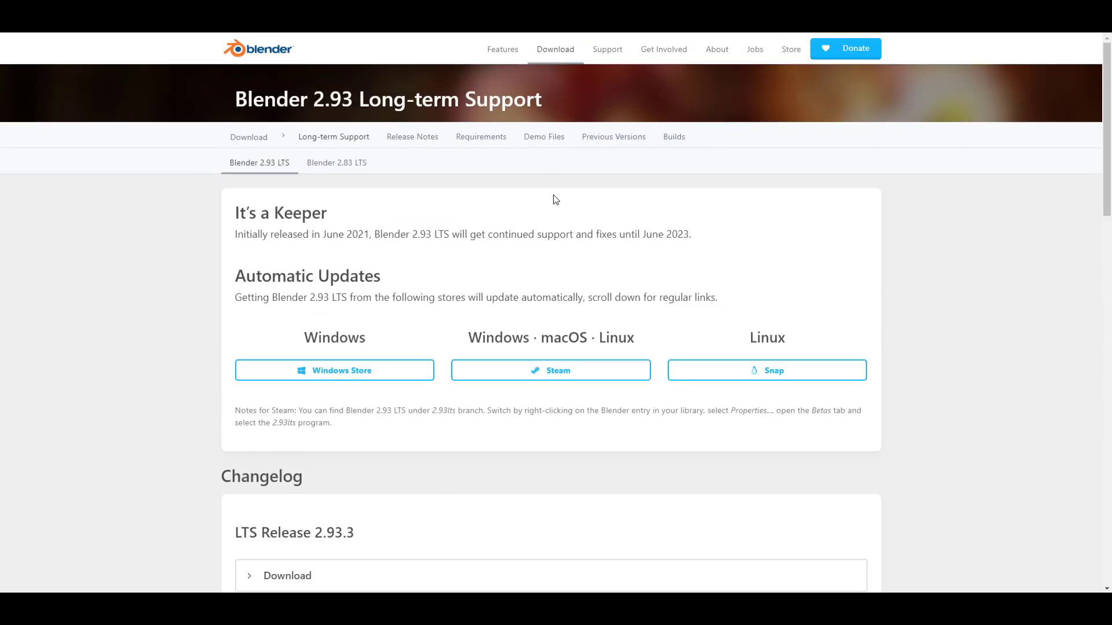
key(alt+Left)
scroll(475, 388, down, 8)
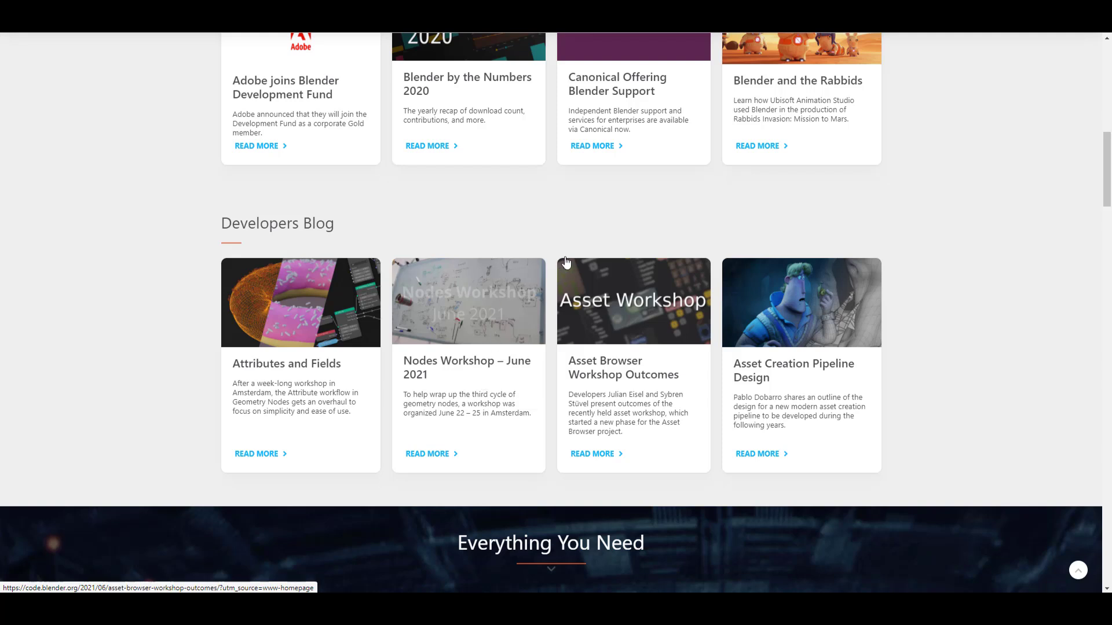
Open the Attributes and Fields blog post and read down to its Next Steps section
click(646, 235)
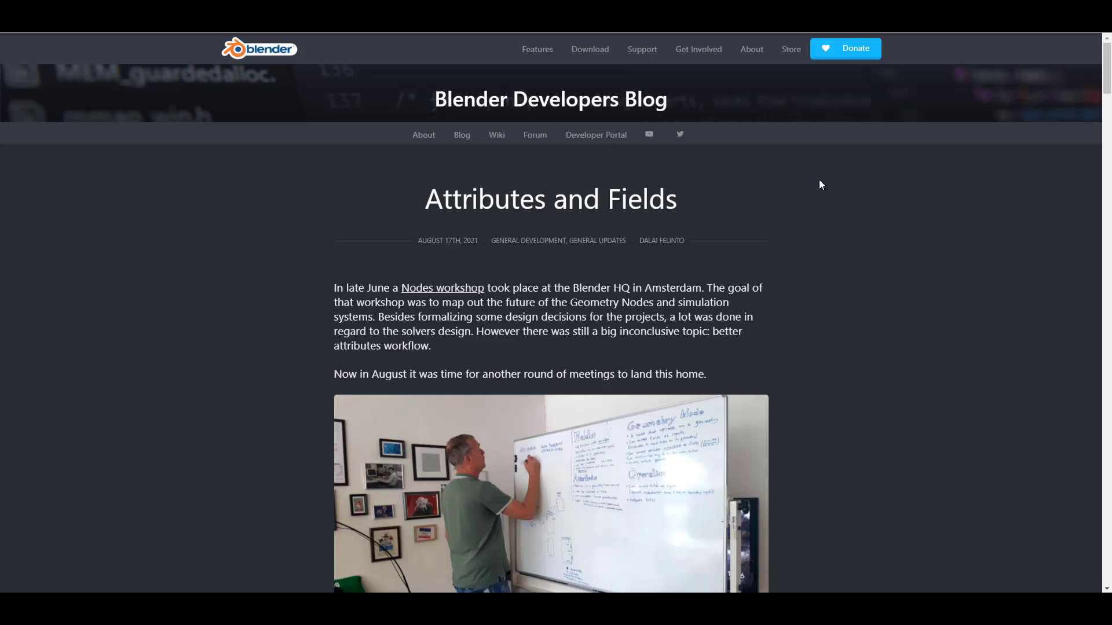
scroll(772, 236, down, 3)
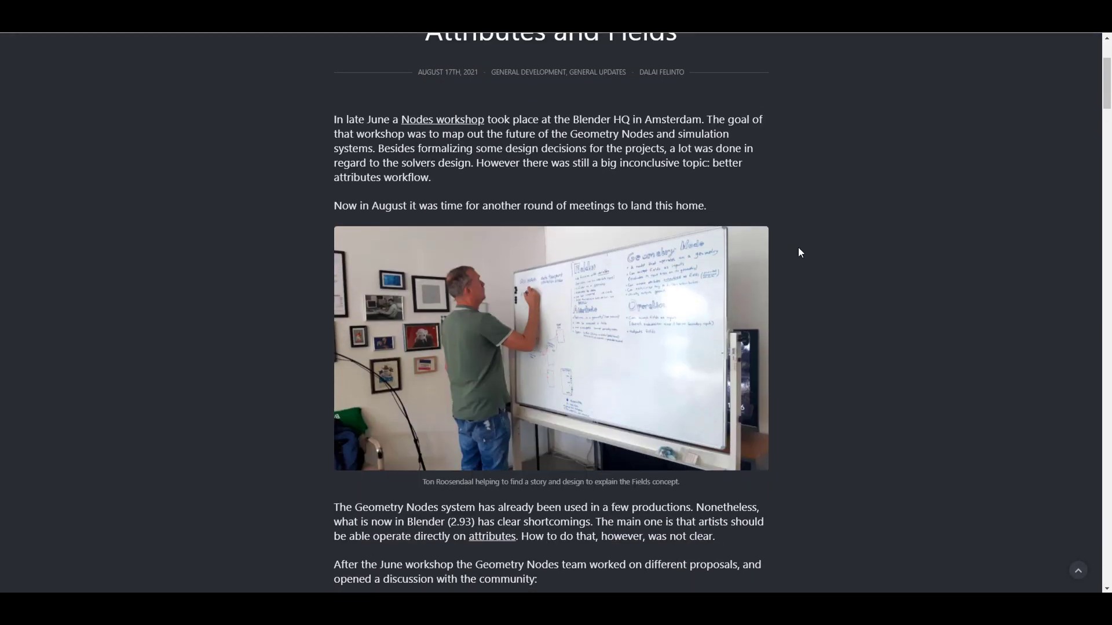
scroll(799, 252, down, 3)
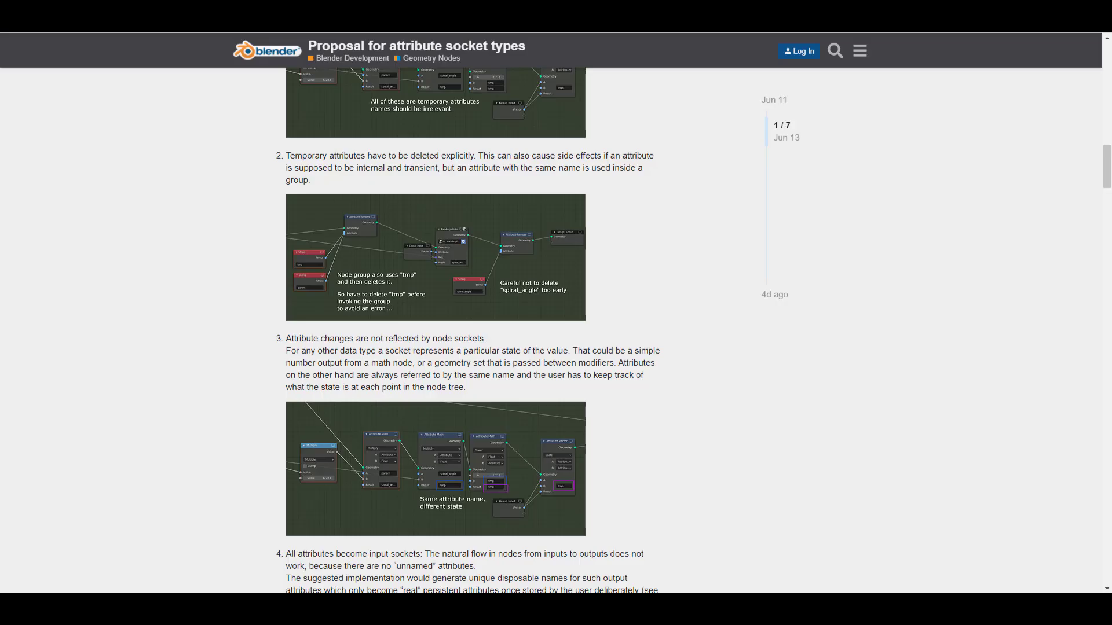
scroll(739, 458, up, 15)
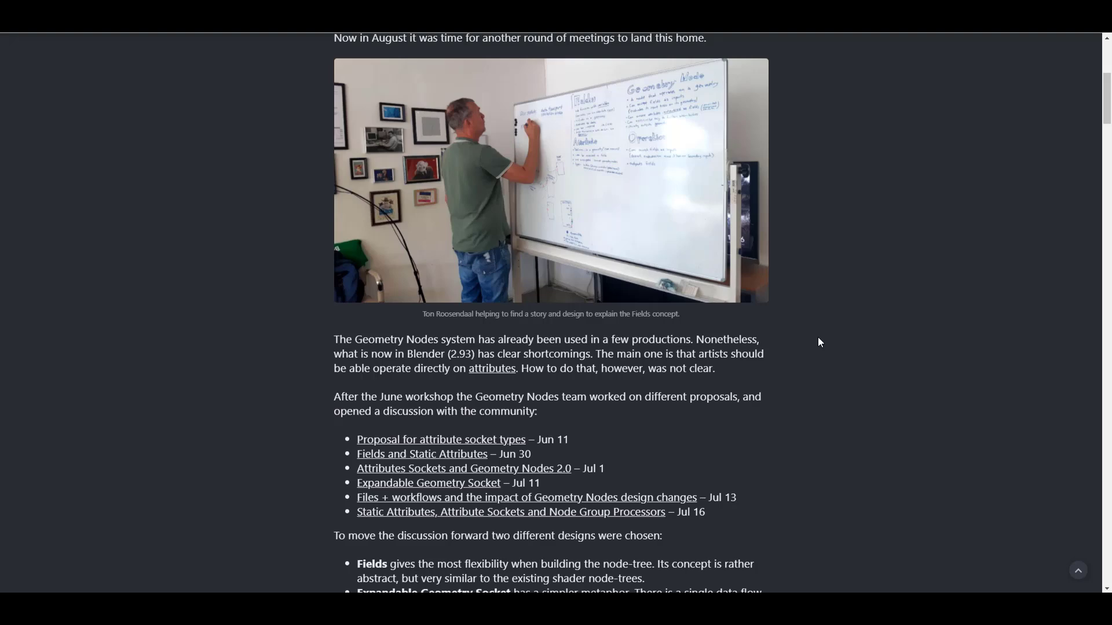
scroll(834, 355, down, 2)
scroll(837, 356, down, 2)
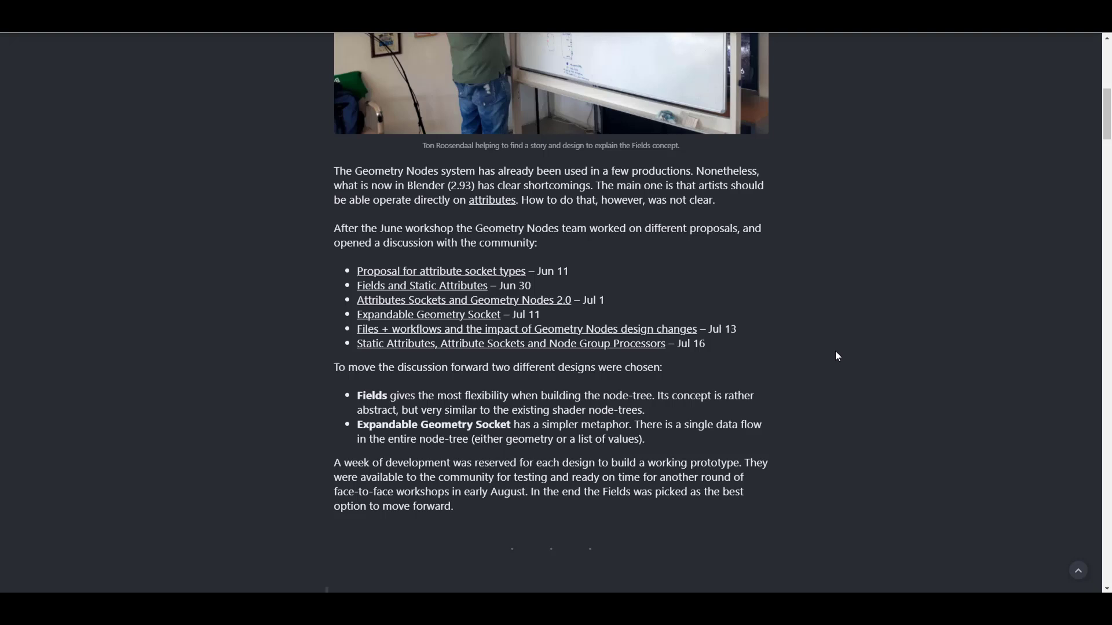
scroll(836, 355, down, 8)
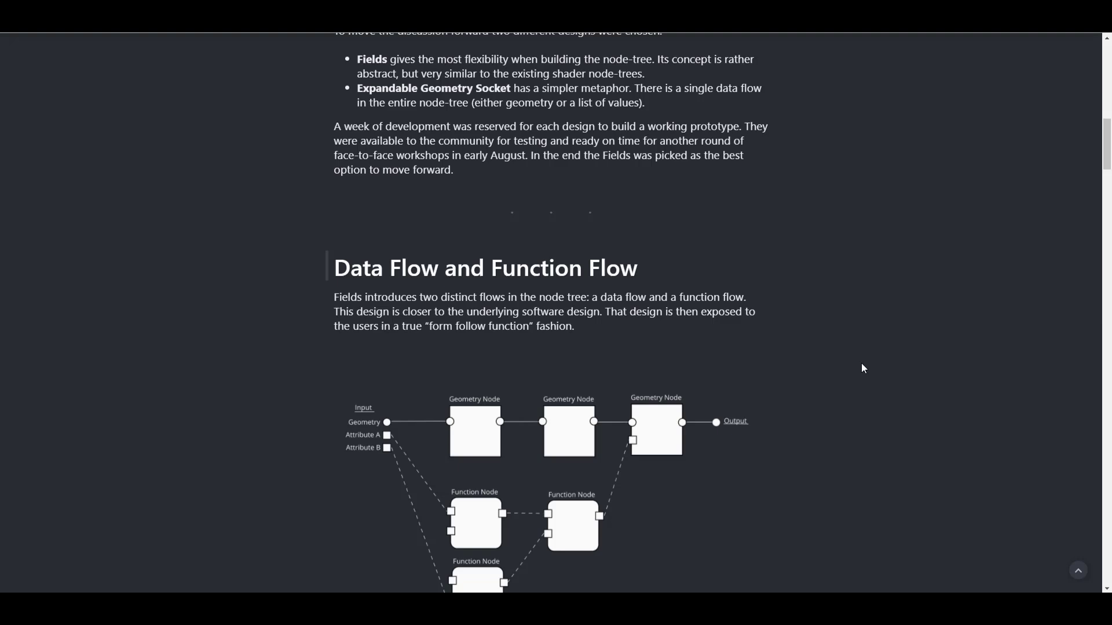
scroll(862, 368, down, 4)
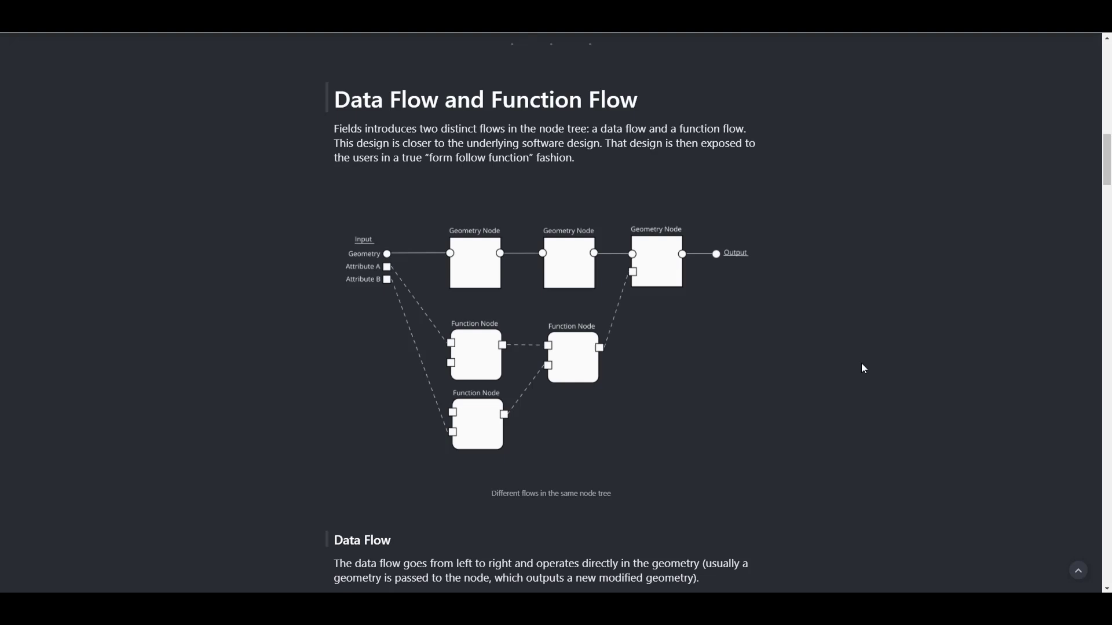
scroll(862, 365, down, 7)
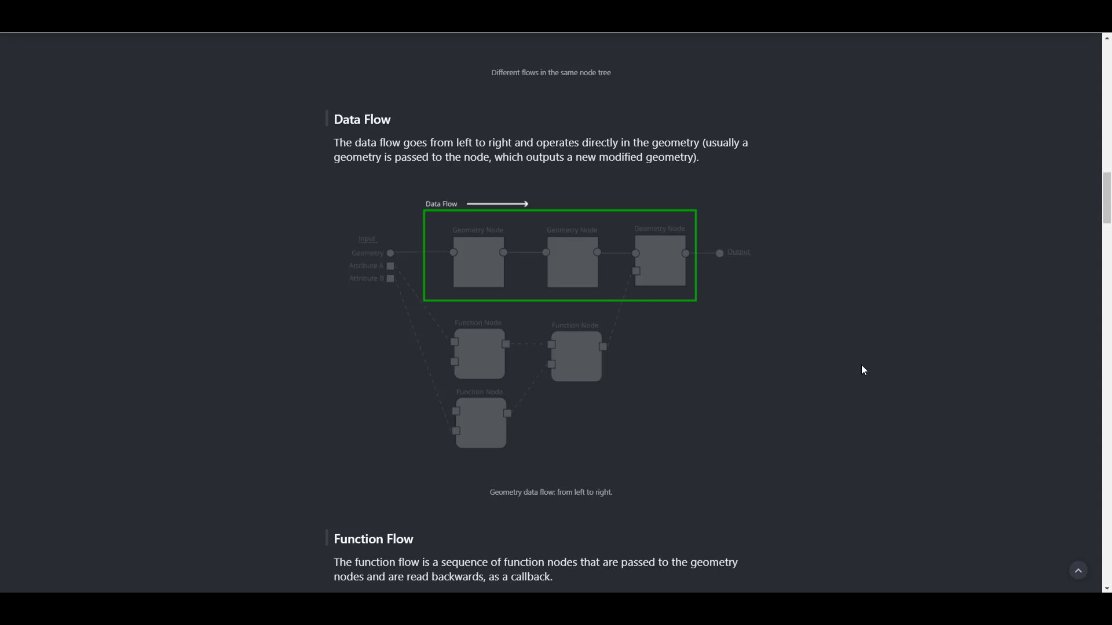
scroll(863, 369, down, 2)
scroll(863, 370, up, 2)
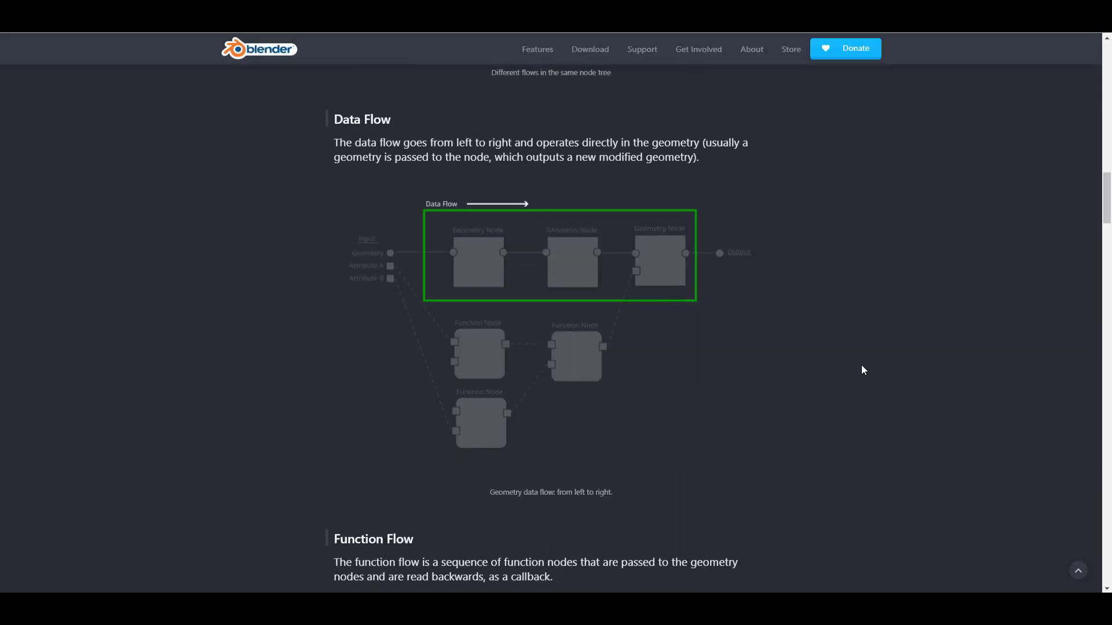
scroll(862, 370, down, 13)
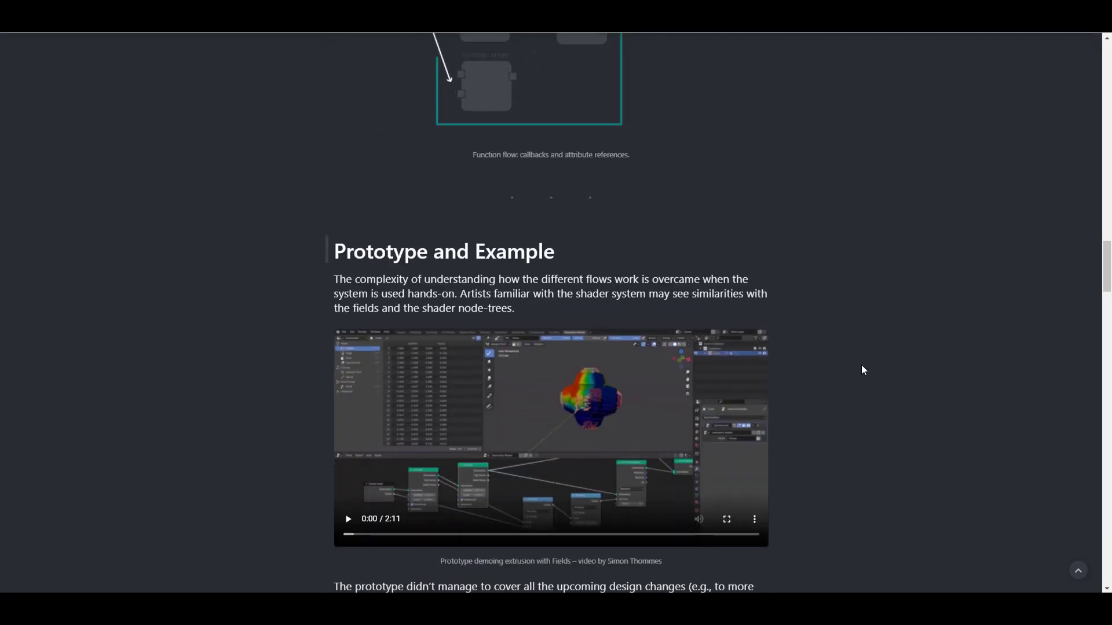
scroll(861, 366, down, 9)
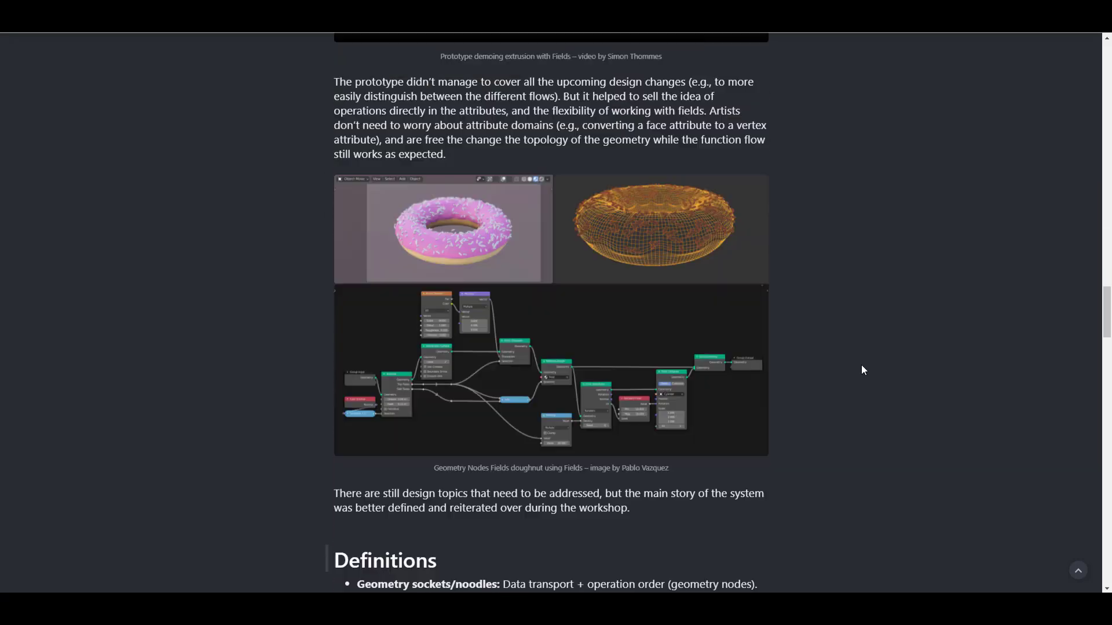
scroll(862, 368, down, 9)
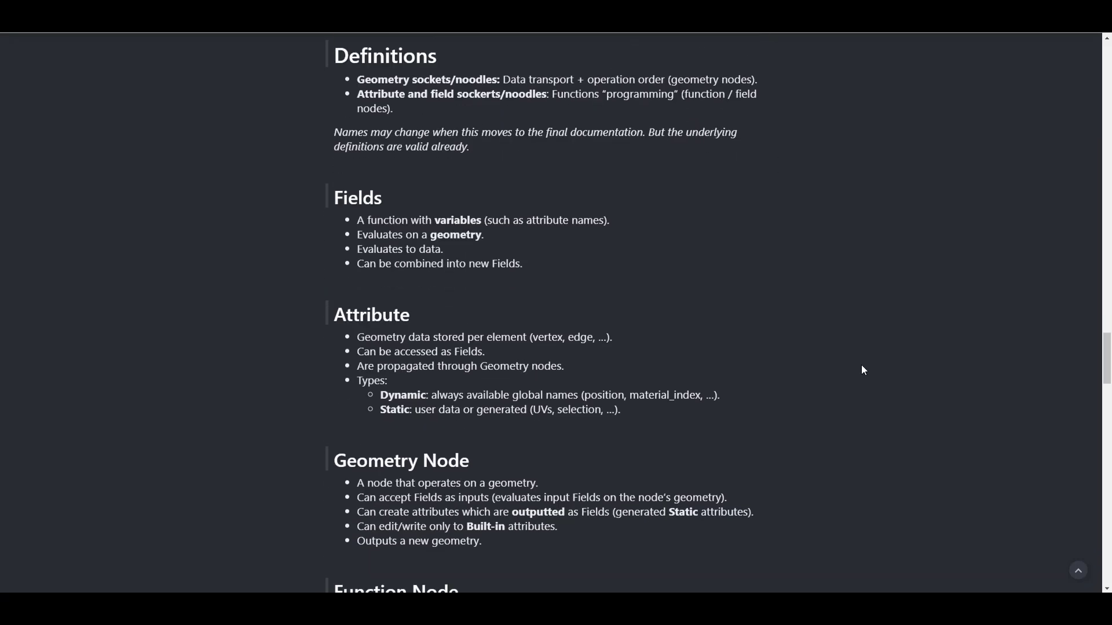
scroll(862, 368, up, 3)
scroll(862, 371, down, 2)
scroll(862, 371, down, 6)
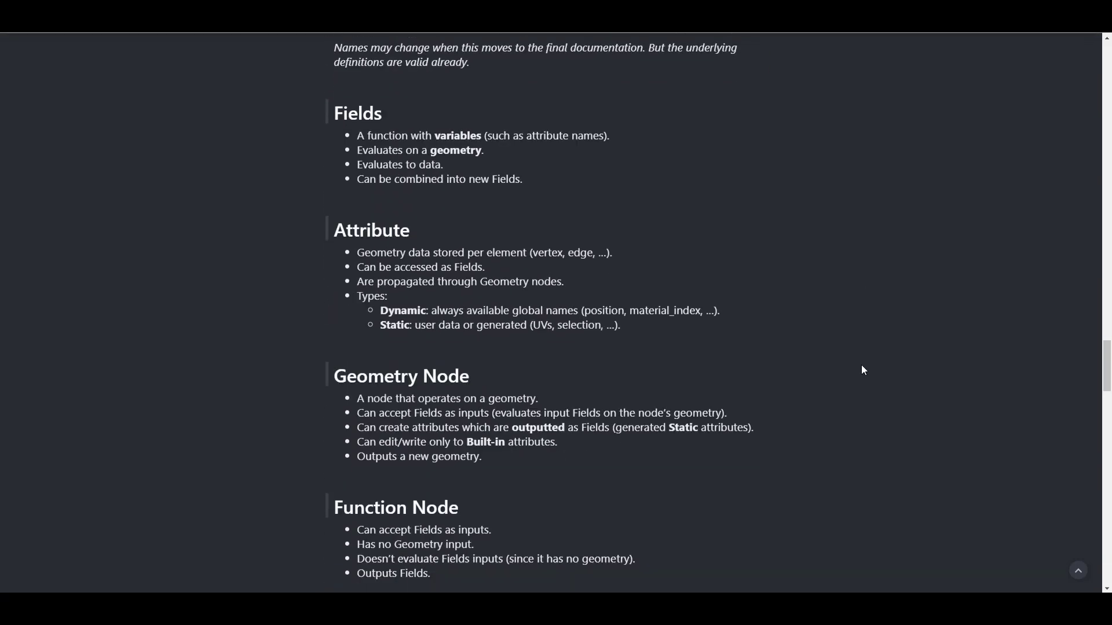
scroll(862, 369, down, 2)
scroll(863, 370, down, 4)
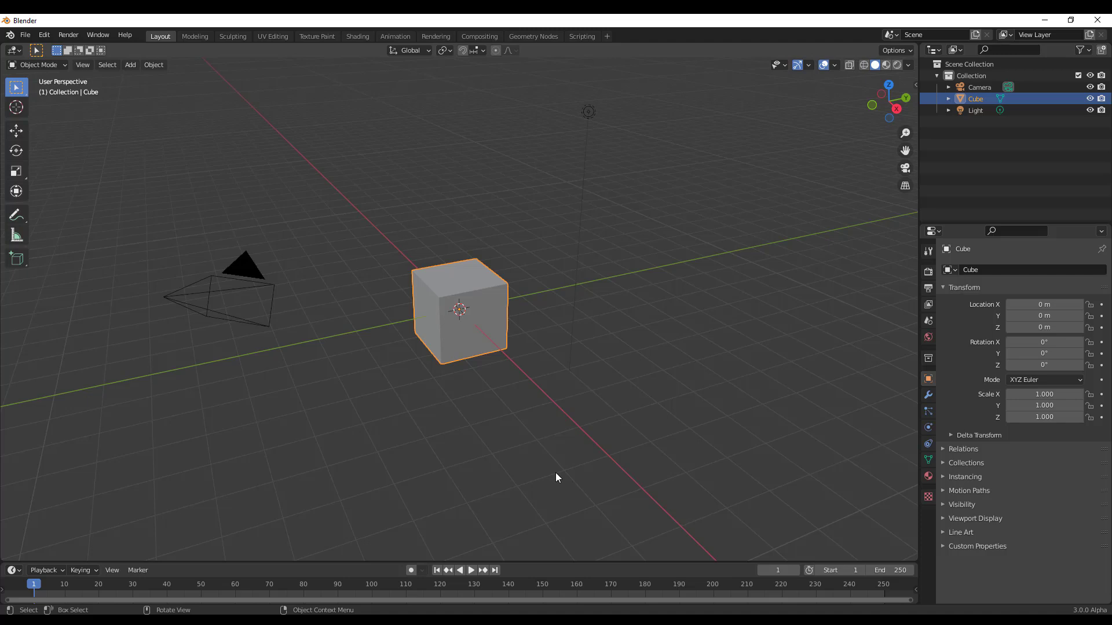
Orbit and zoom around the default cube, then switch to the Geometry Nodes workspace
middle_drag(526, 365, 568, 368)
scroll(568, 366, up, 4)
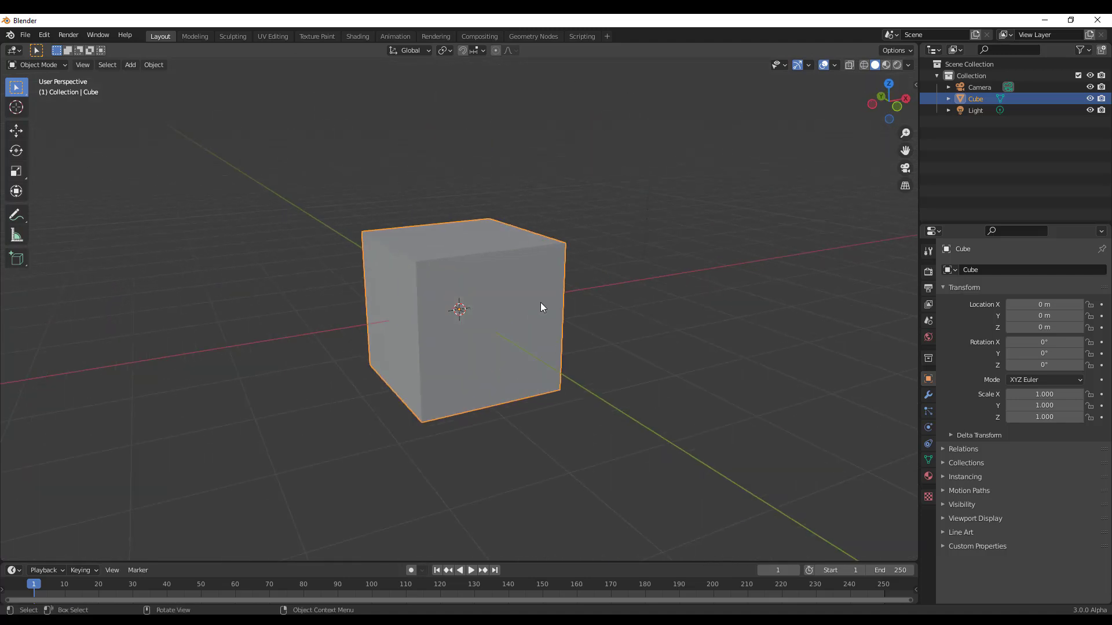
click(533, 37)
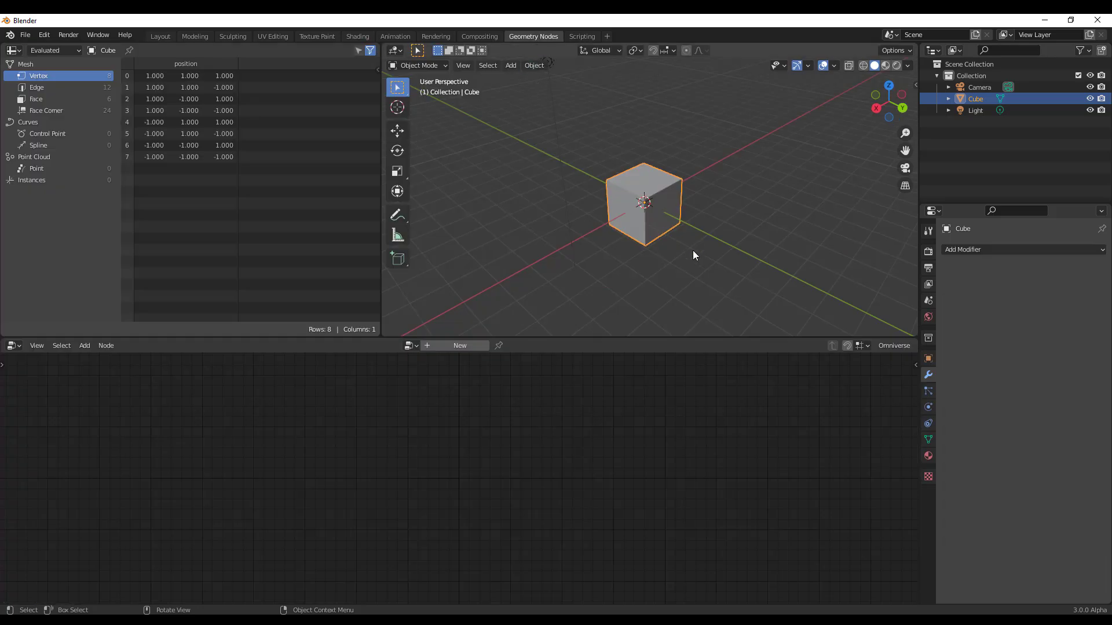
Create a new geometry nodes tree and insert an Extrude node between Group Input and Group Output
click(474, 346)
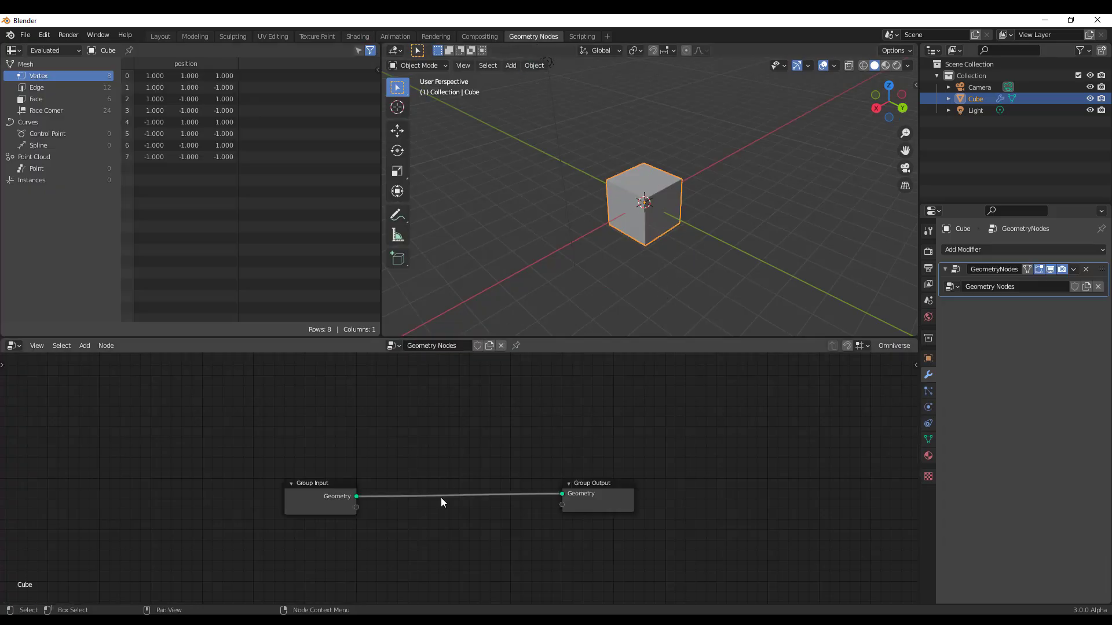
scroll(440, 503, up, 2)
middle_drag(429, 505, 515, 504)
key(shift+a)
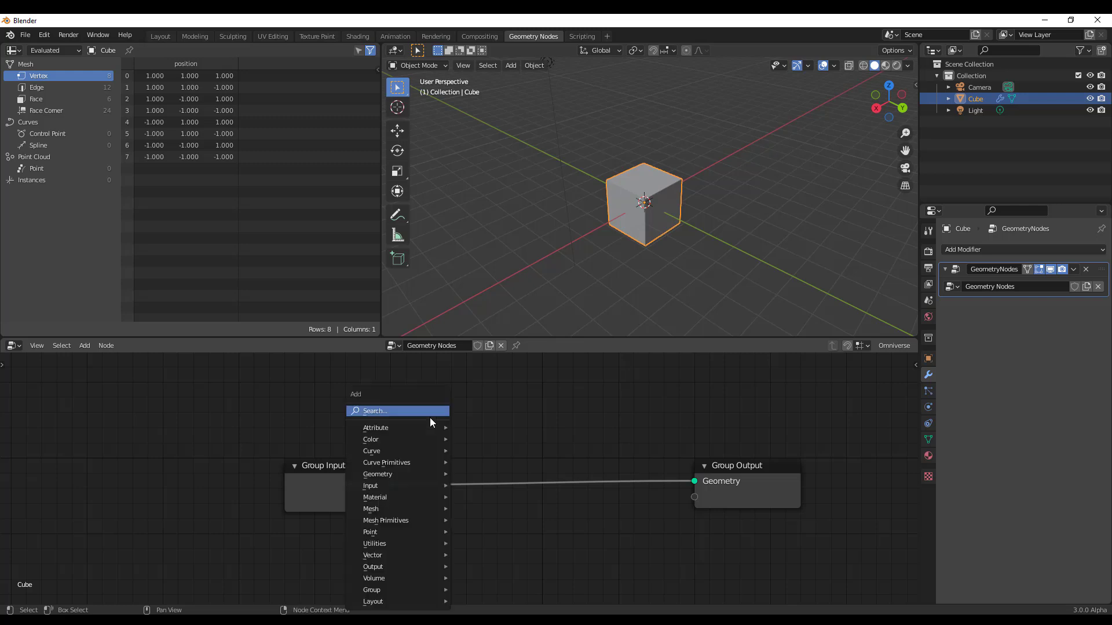
mouse_move(380, 509)
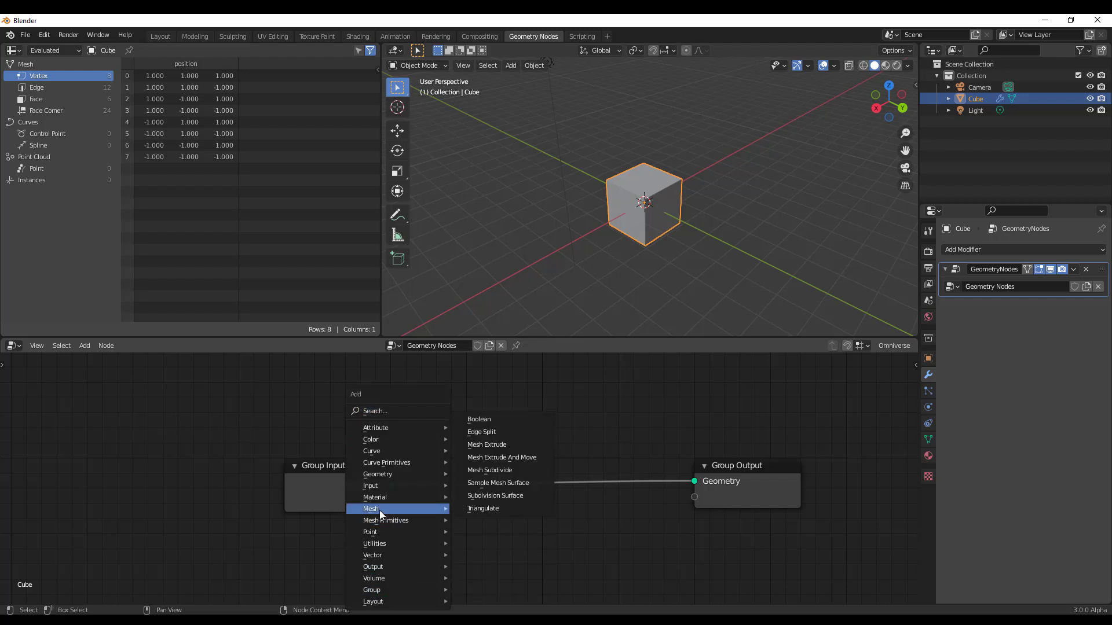
click(503, 445)
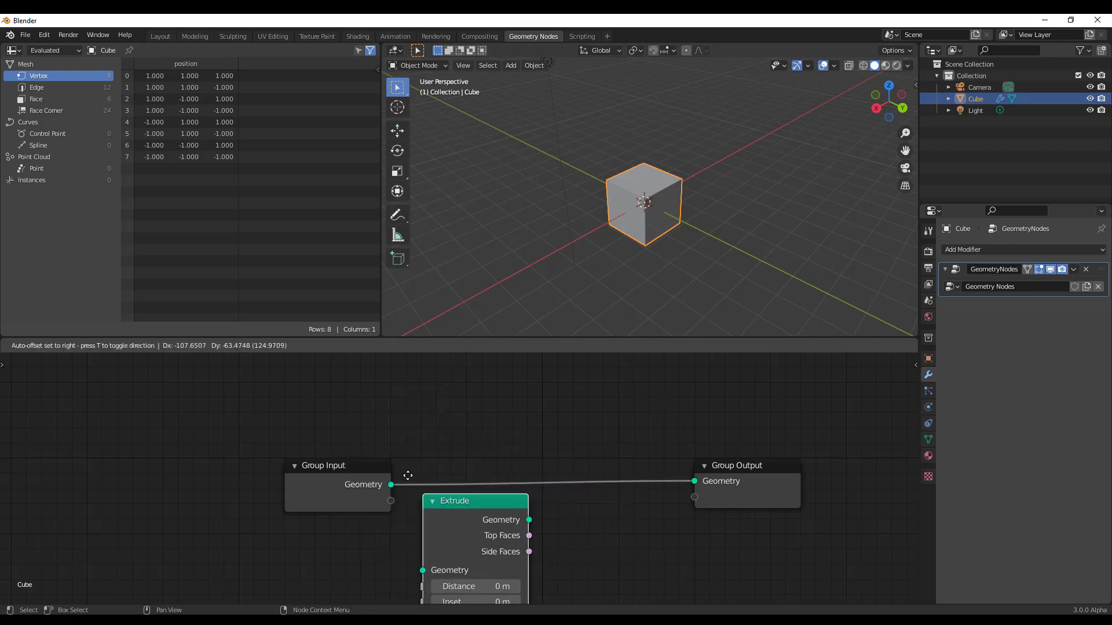
click(471, 433)
Set the Extrude to Individual with Distance 3 m and Inset 0.7 m
middle_drag(669, 212, 692, 219)
middle_drag(602, 540, 563, 487)
click(445, 512)
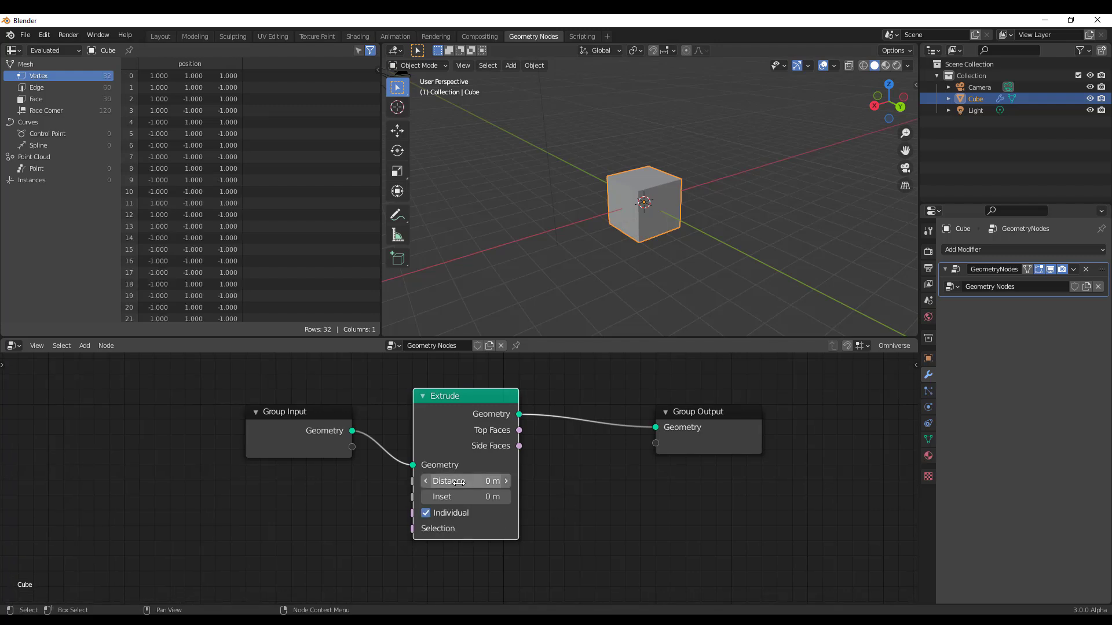
drag(463, 481, 532, 481)
mouse_move(460, 497)
mouse_down()
mouse_move(480, 496)
mouse_move(470, 497)
mouse_up()
mouse_move(466, 497)
mouse_down()
mouse_move(449, 497)
mouse_move(484, 481)
mouse_move(446, 482)
mouse_move(477, 489)
mouse_up()
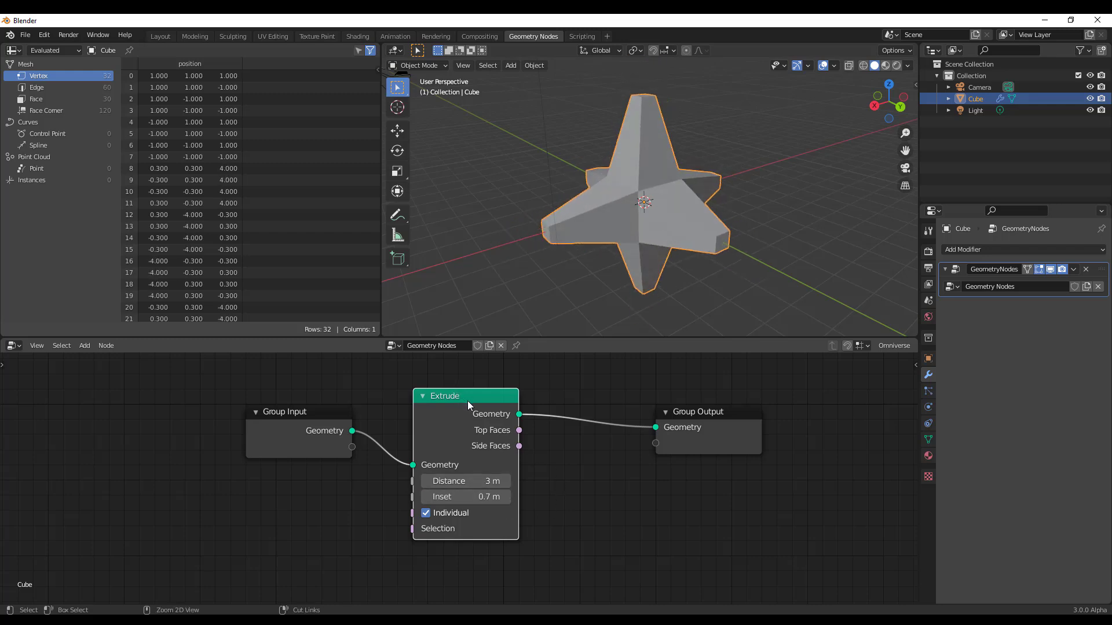
Duplicate the Extrude before Group Output and set both Extrudes' Inset to 0 m
key(shift+d)
click(597, 400)
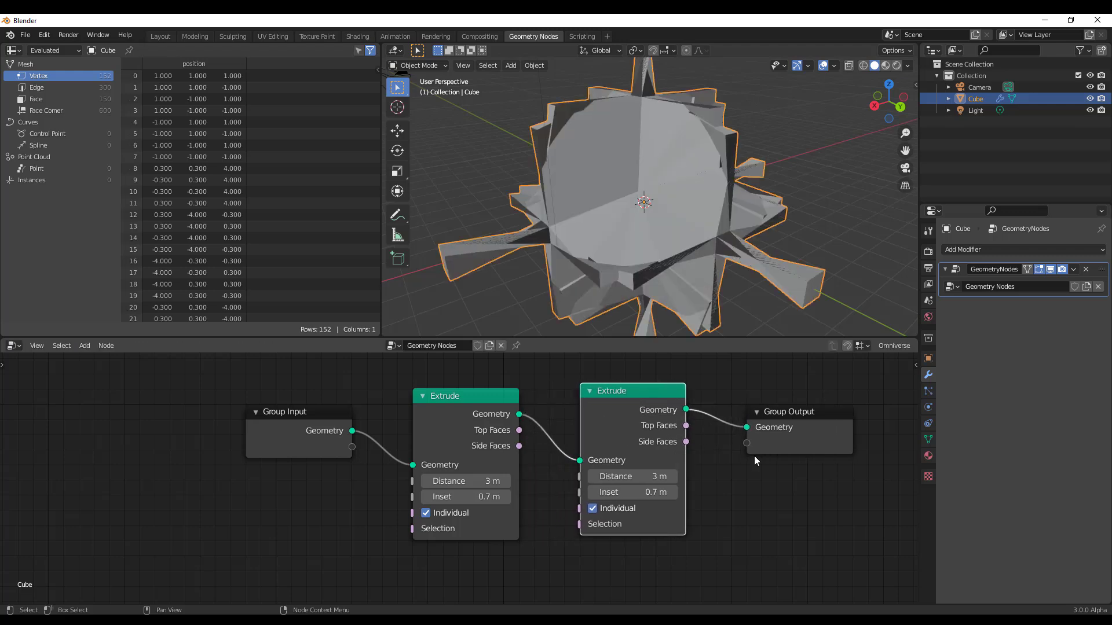
click(632, 492)
text(0)
key(Return)
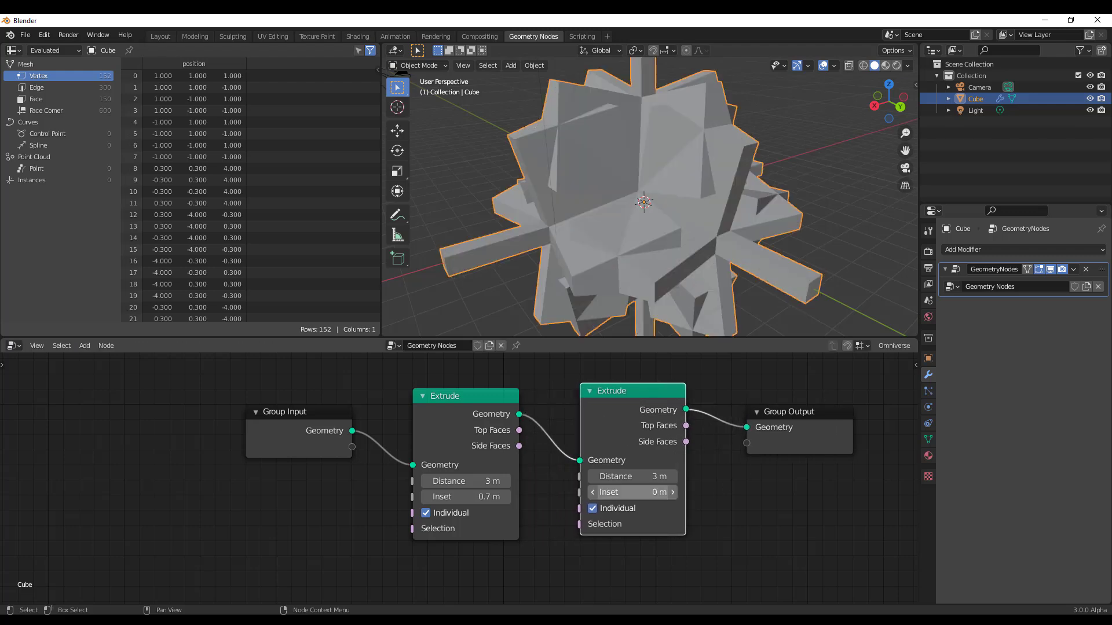
click(466, 497)
text(0)
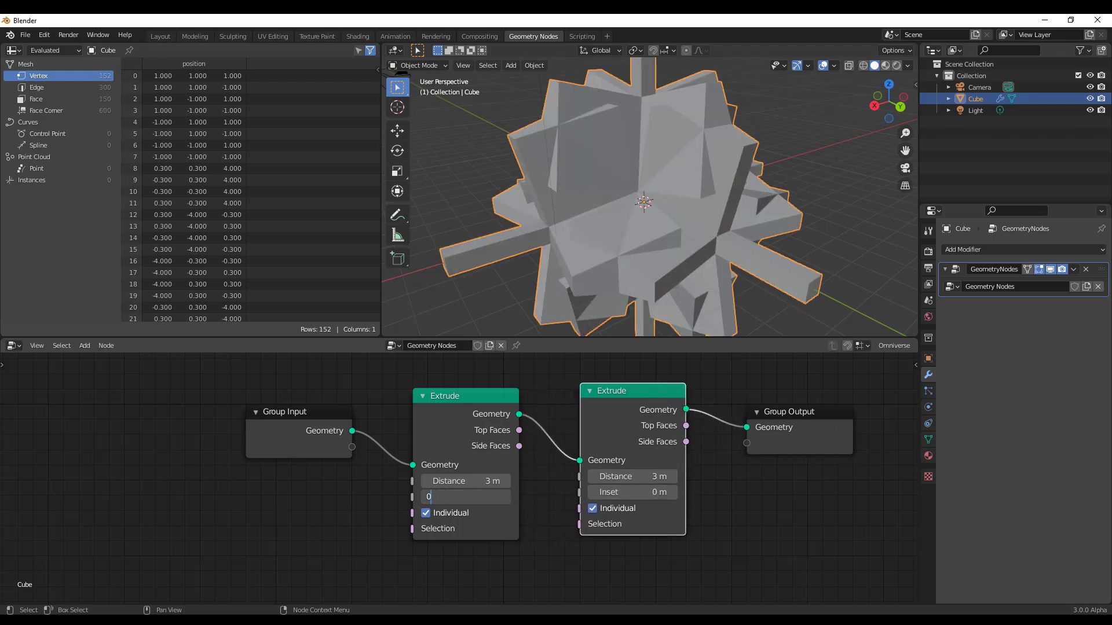
key(Return)
Move the Group Output node further right and deselect it
scroll(605, 195, down, 4)
middle_drag(605, 195, 640, 308)
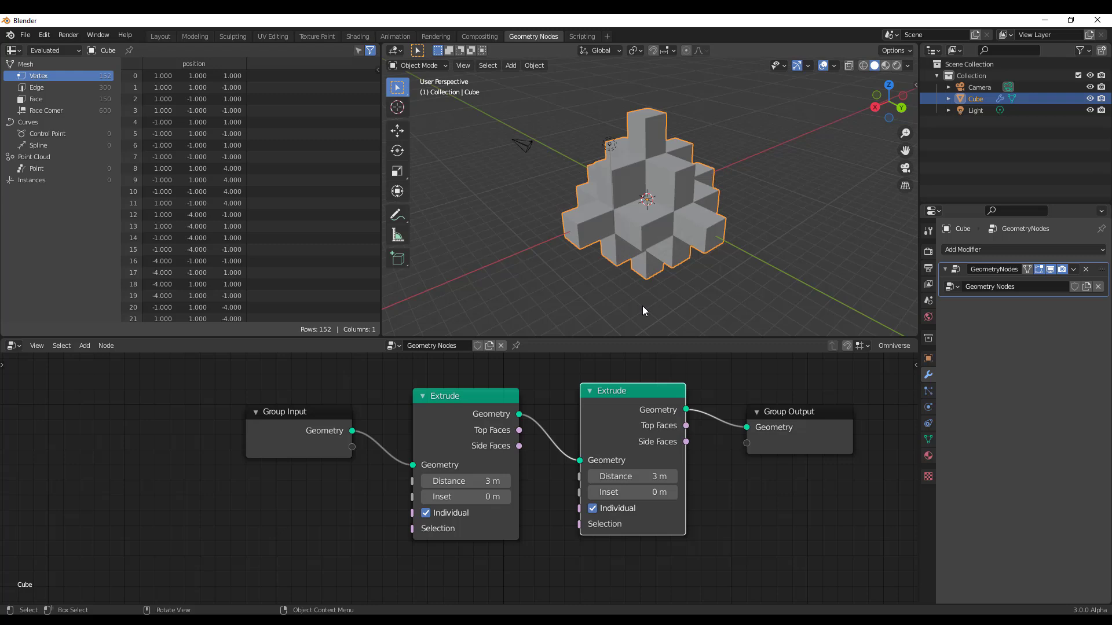
scroll(572, 422, down, 2)
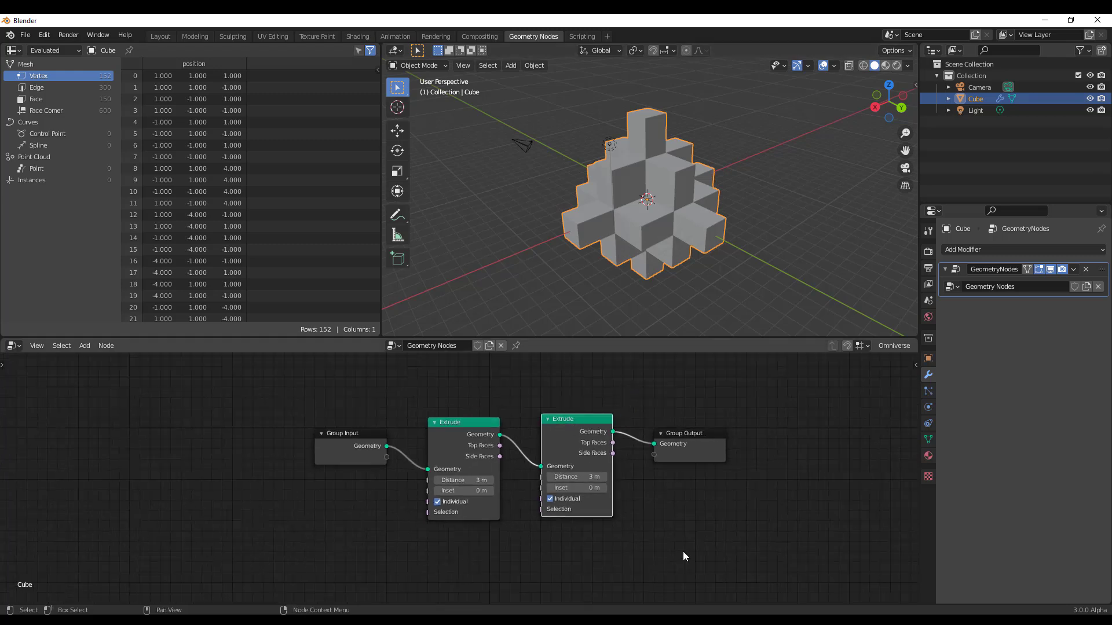
drag(579, 428, 696, 435)
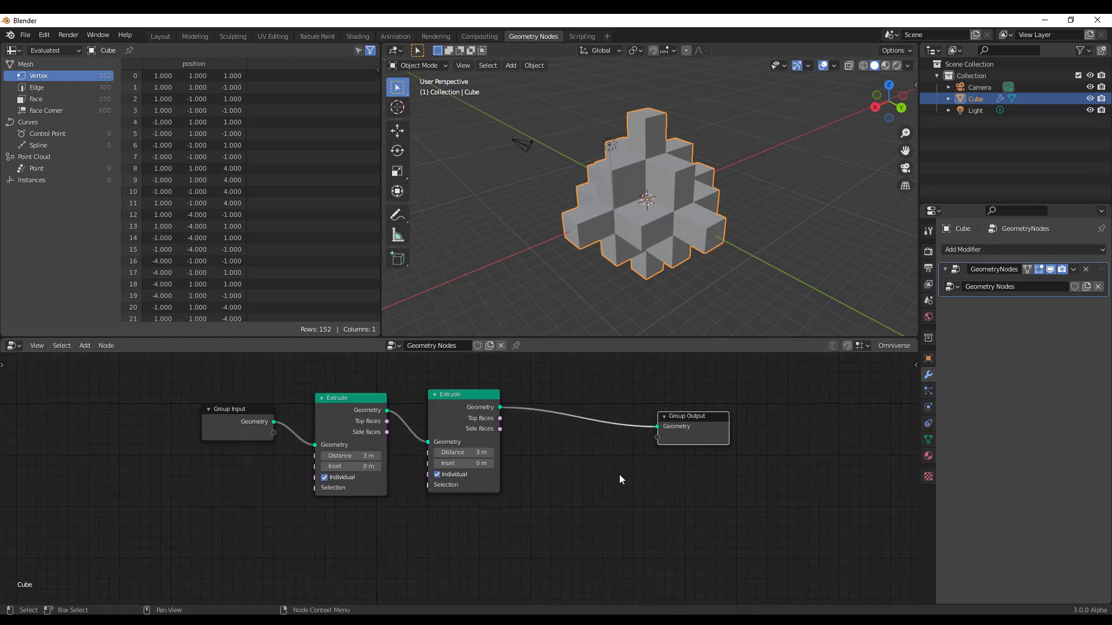
click(547, 459)
Add a Point Distribute node via search and place it below the Extrude nodes
key(shift+a)
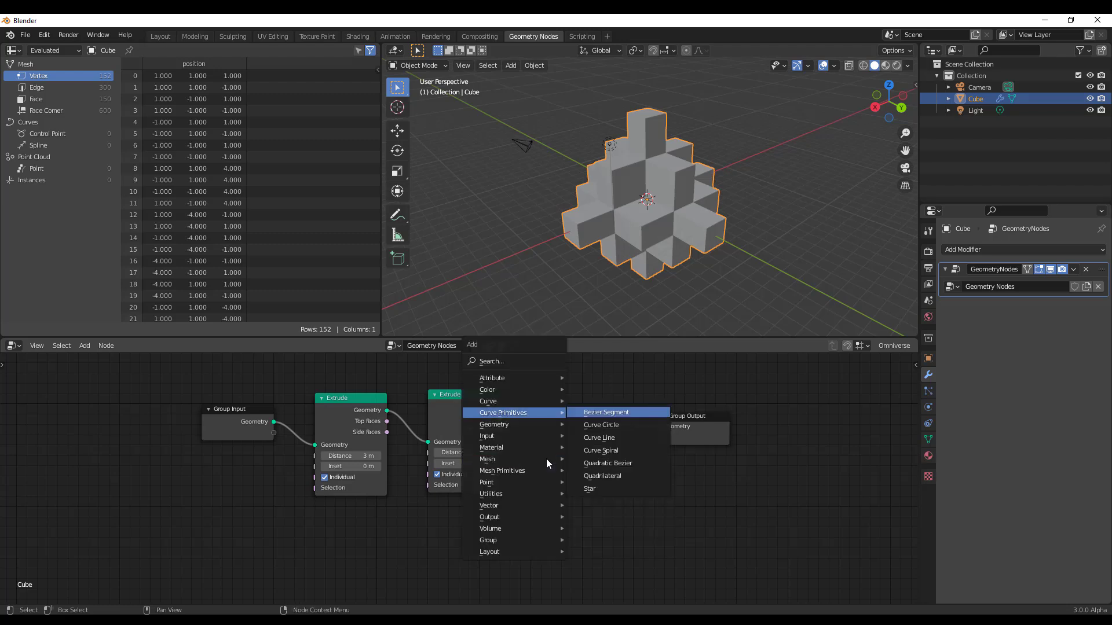
click(551, 361)
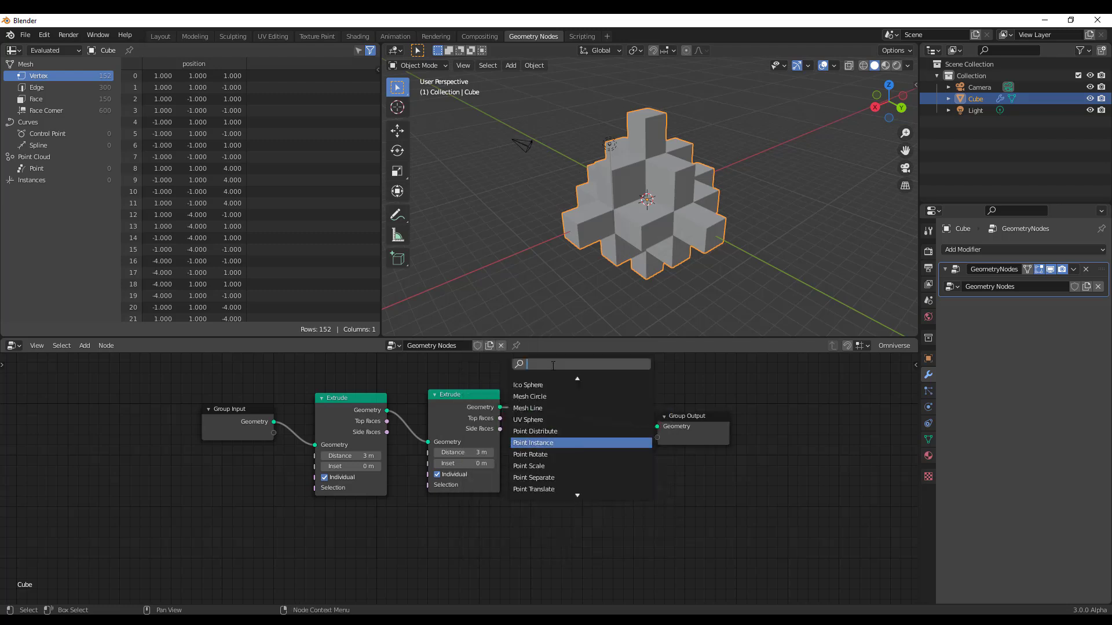
text(point)
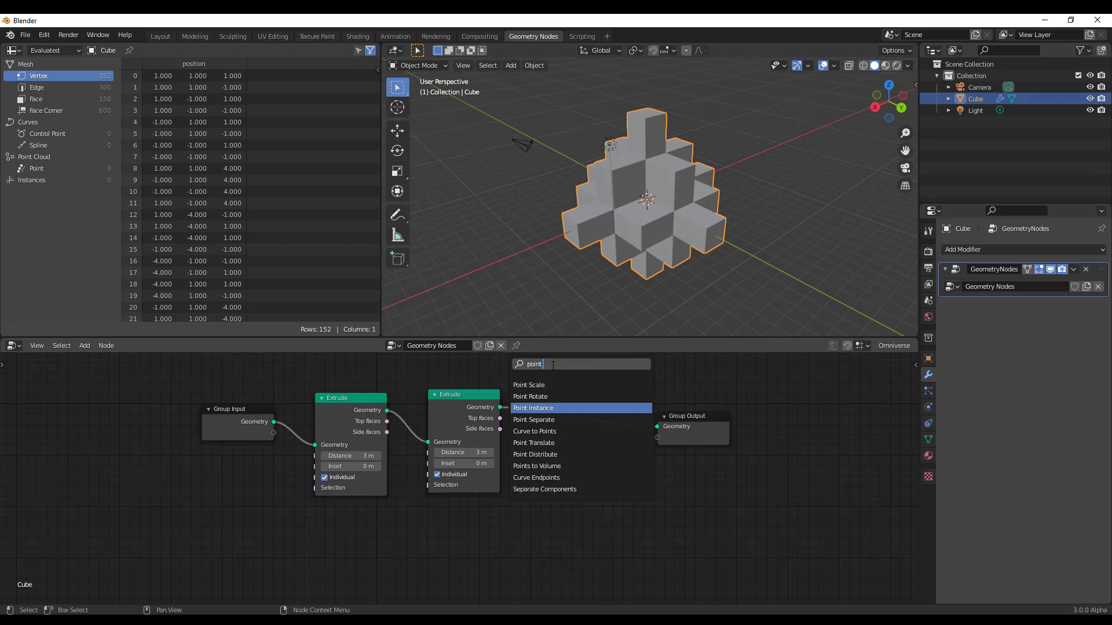
text( d)
key(Return)
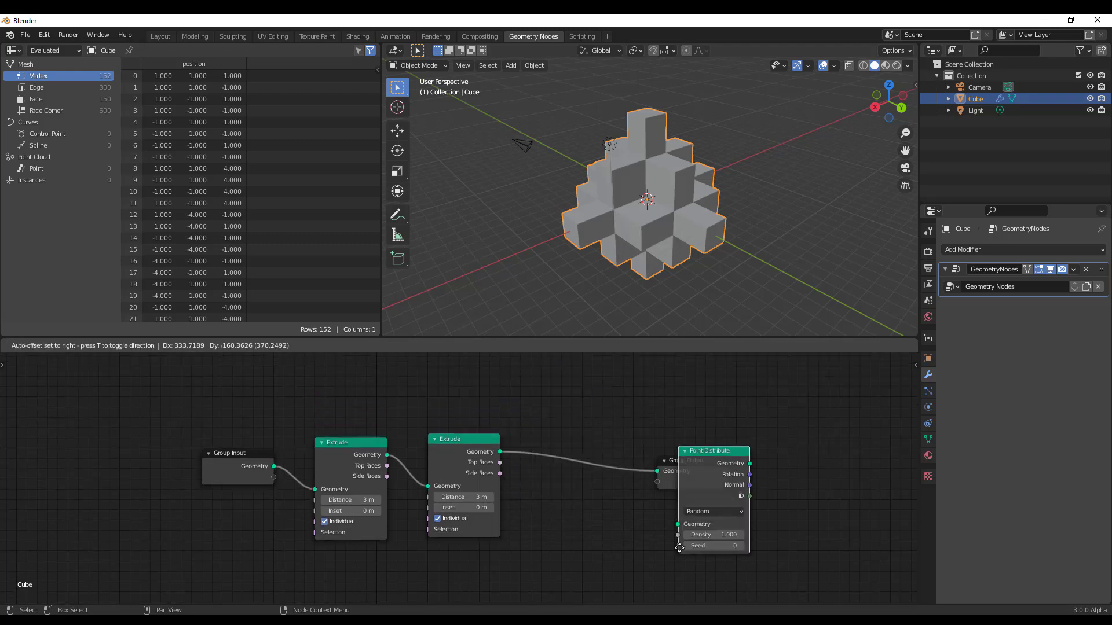
click(557, 510)
middle_drag(672, 568, 635, 491)
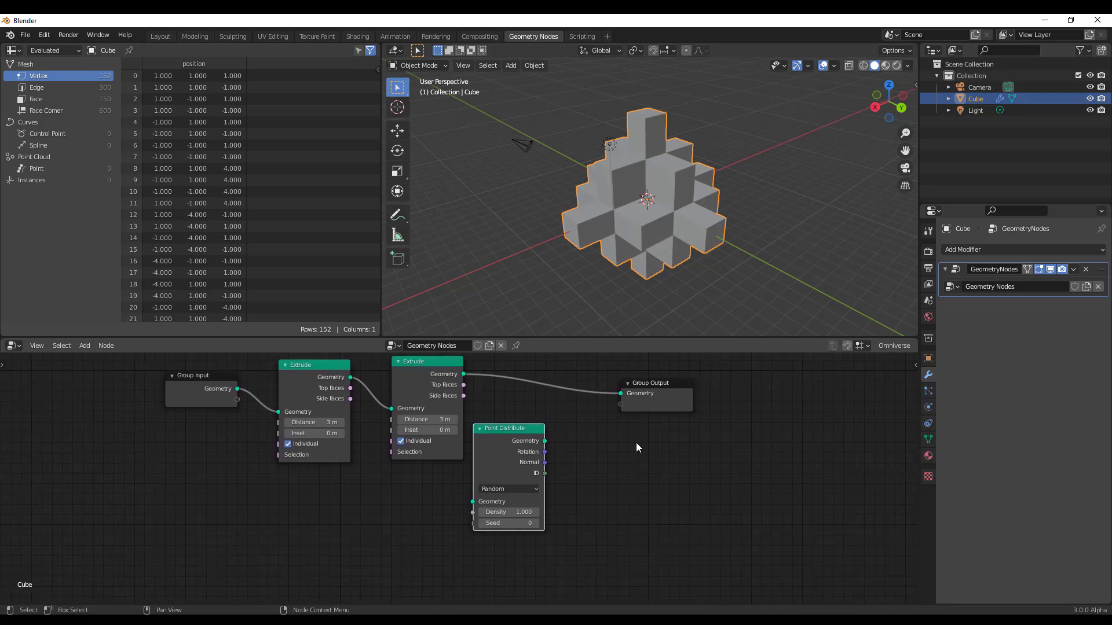
Add a Join Geometry node via search and place it lower right
key(shift+a)
click(585, 412)
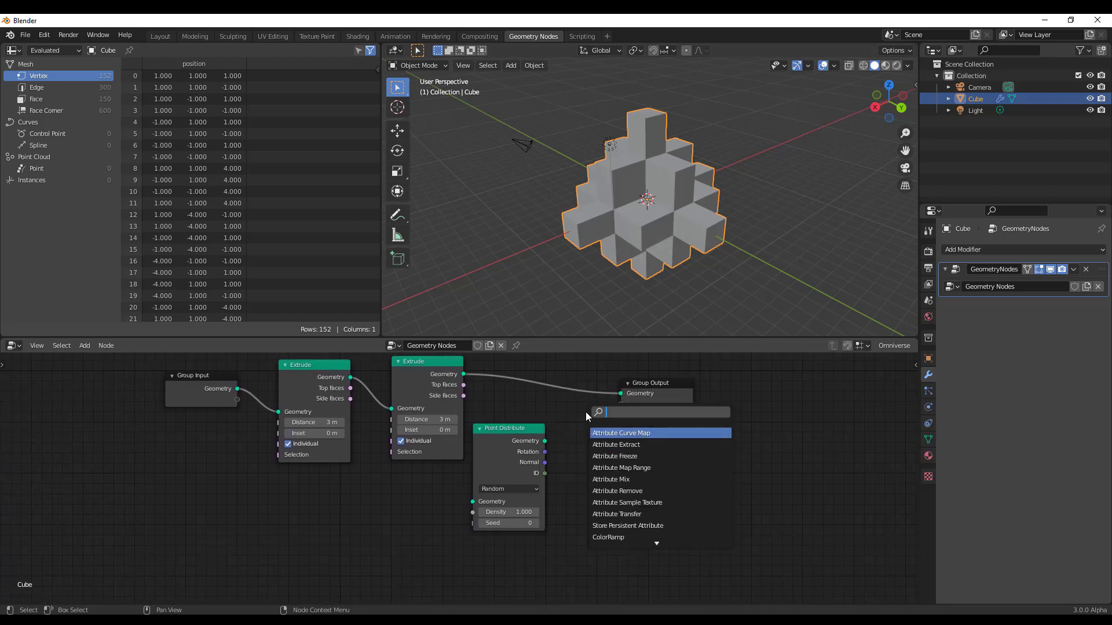
text(join)
key(Return)
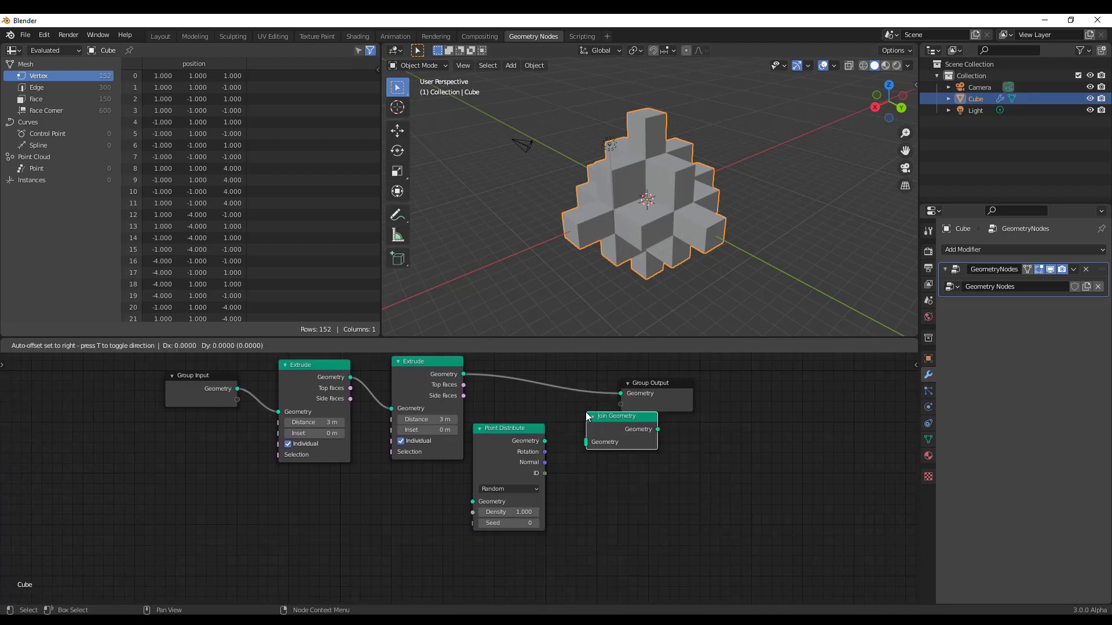
click(615, 502)
Insert Point Distribute and Join Geometry before Group Output, joining the second Extrude's mesh with the points
drag(499, 440, 531, 375)
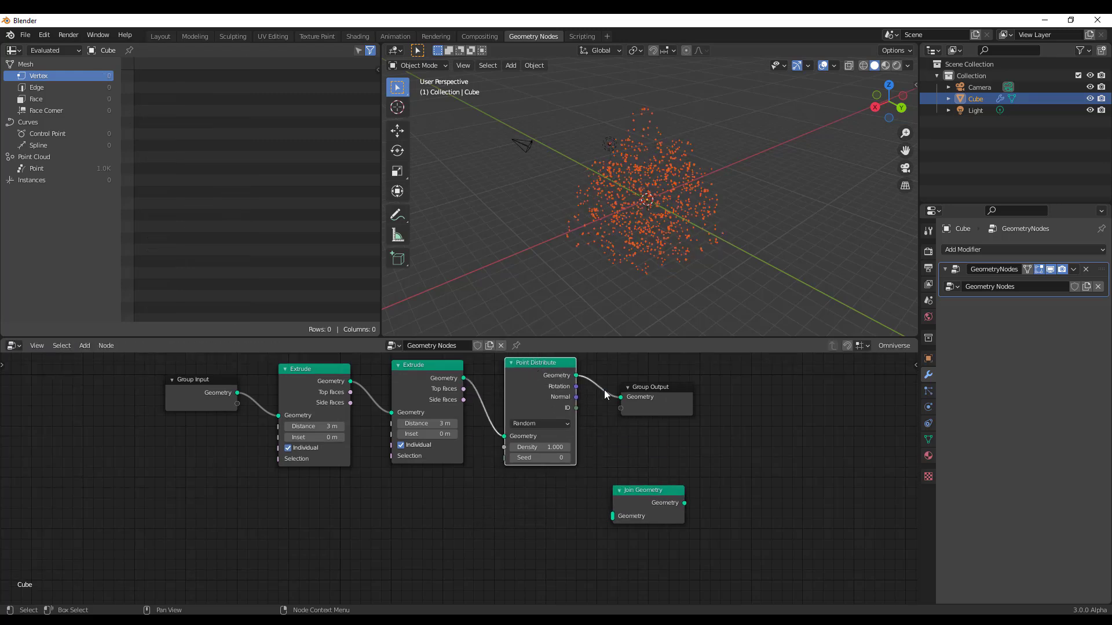
middle_drag(761, 211, 665, 191)
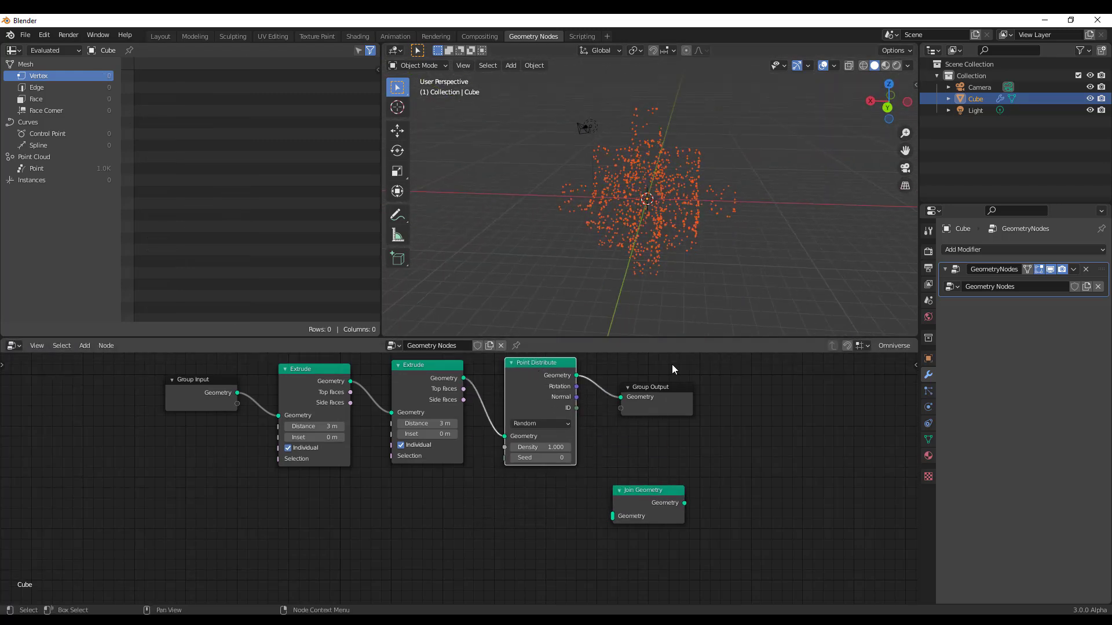
drag(651, 407, 786, 408)
drag(641, 494, 671, 382)
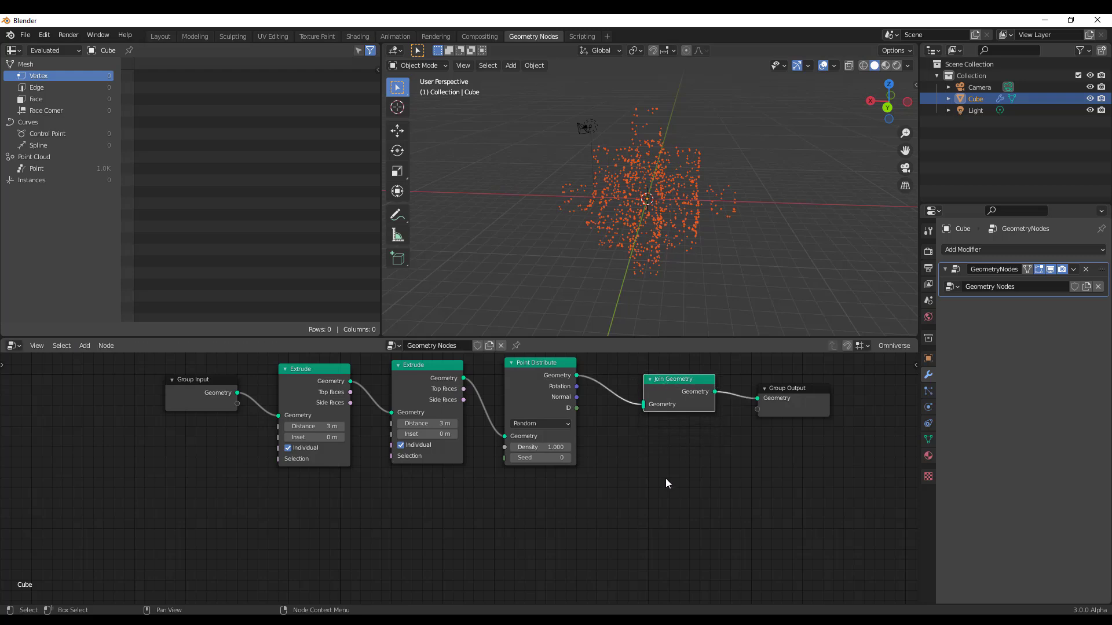
middle_drag(666, 478, 682, 486)
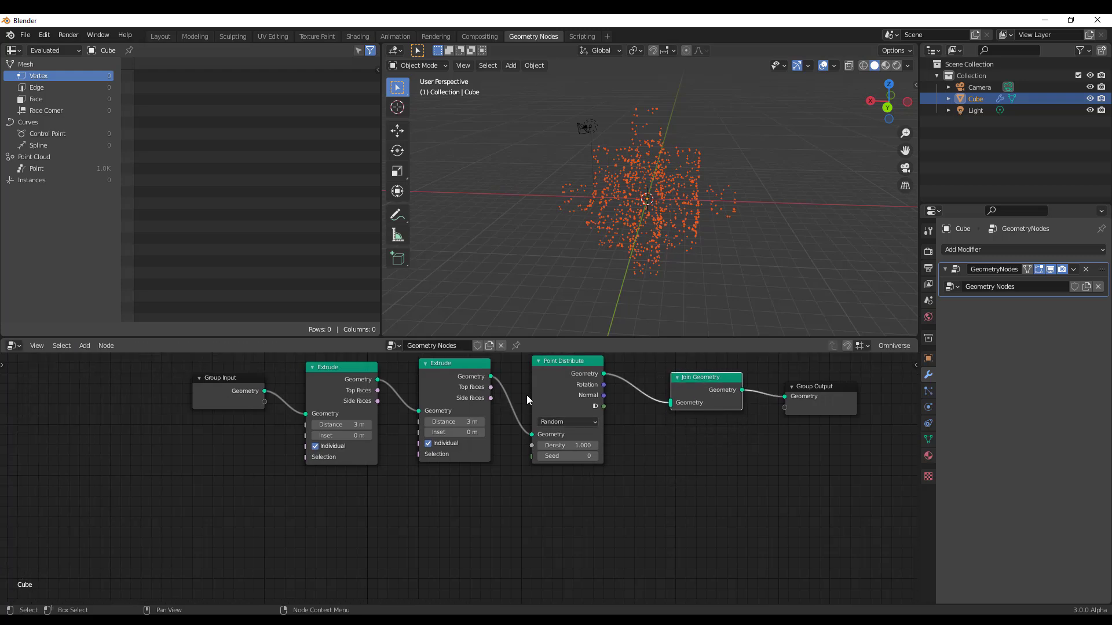
drag(565, 391, 558, 490)
drag(490, 379, 672, 402)
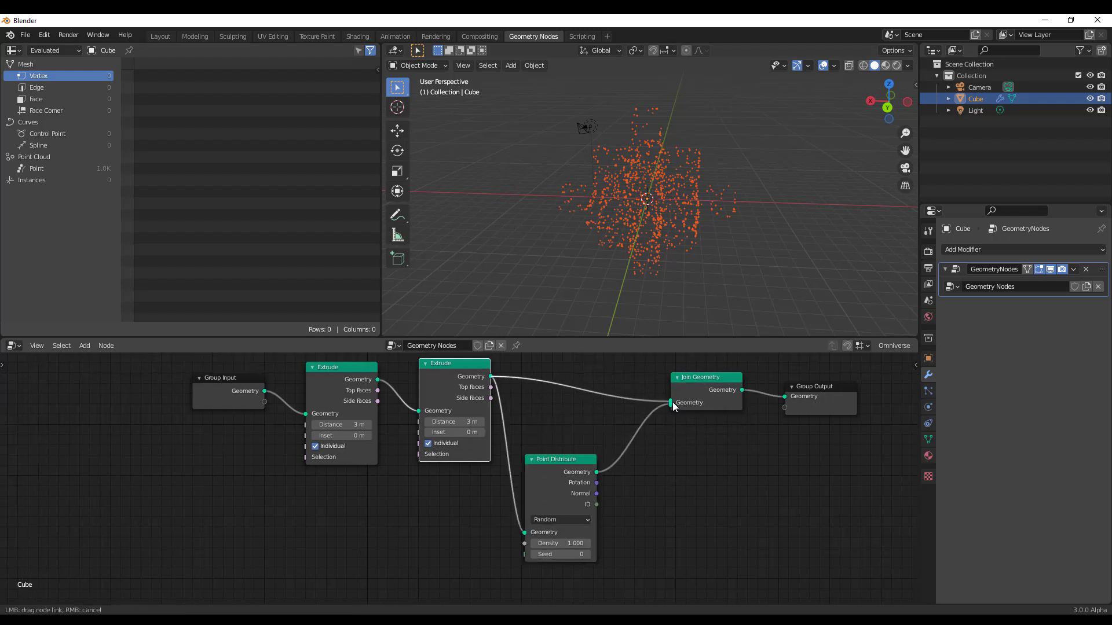
middle_drag(741, 459, 737, 456)
scroll(737, 456, down, 1)
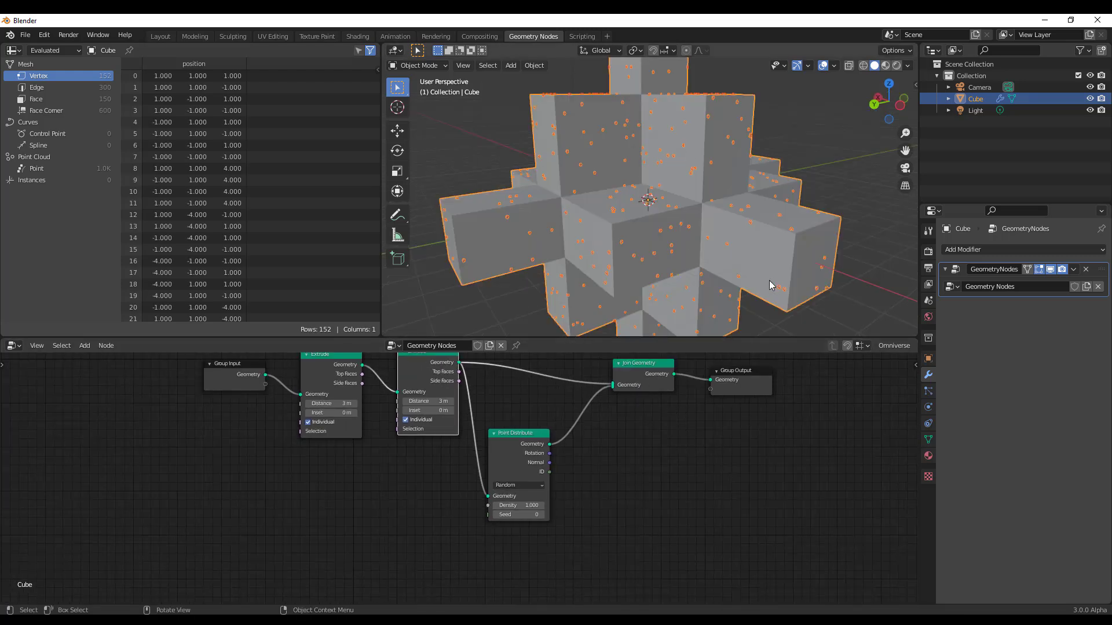
Add a Math node below the Extrude nodes and set its operation to Multiply
key(shift+a)
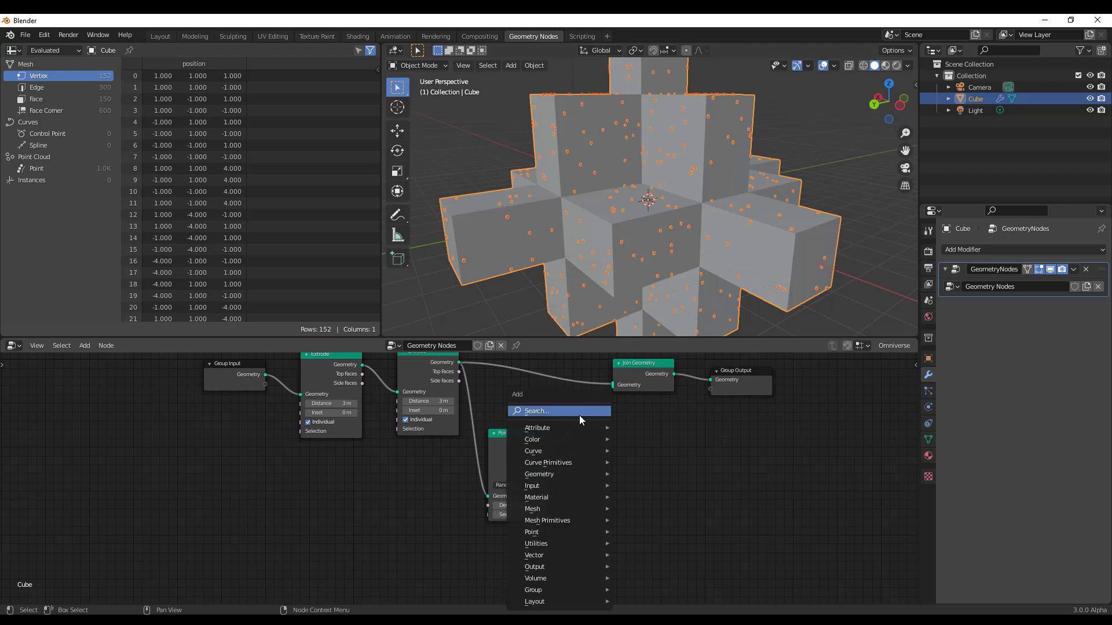
text(math)
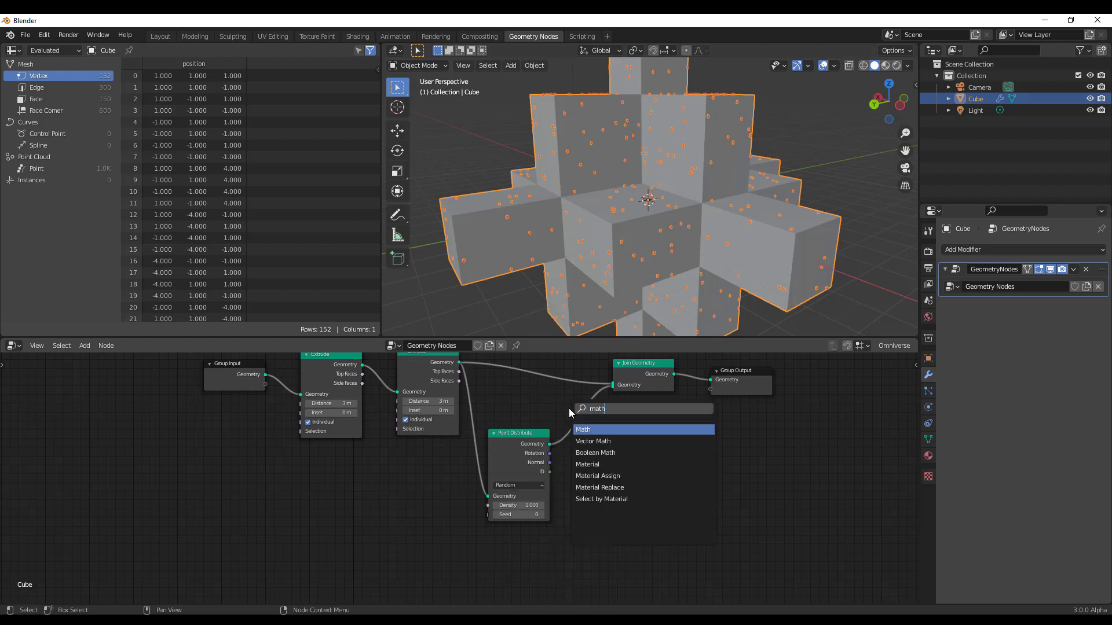
key(Return)
click(406, 484)
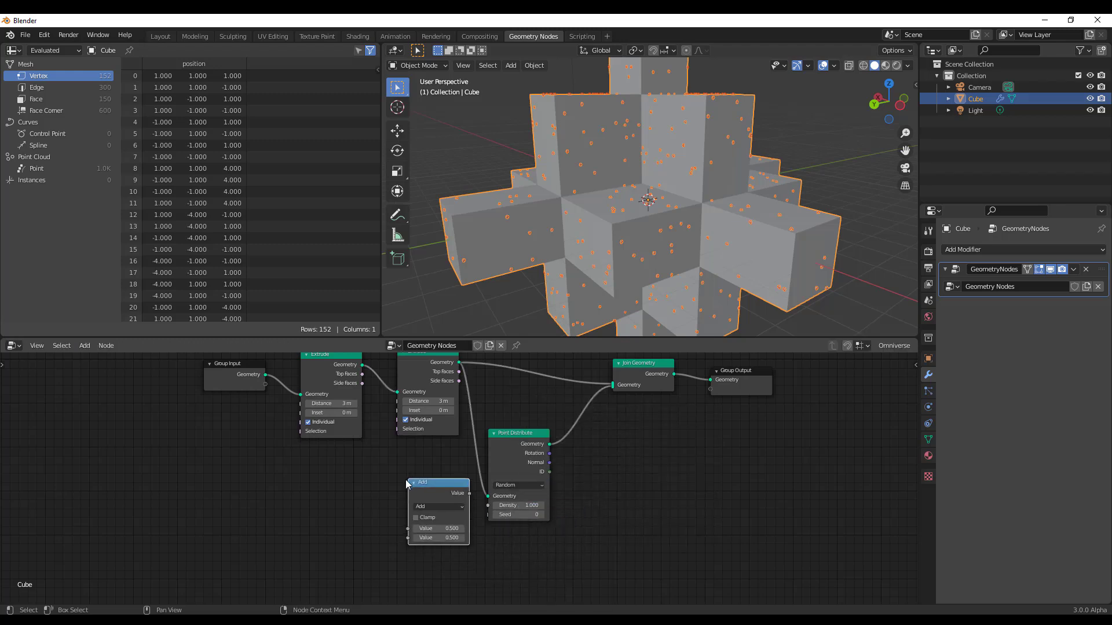
click(437, 508)
click(434, 414)
Rearrange Point Distribute and Join Geometry, then link the Multiply result into Point Distribute's Density
ctrl+scroll(573, 514, down, 2)
shift+scroll(564, 518, up, 1)
drag(481, 504, 498, 441)
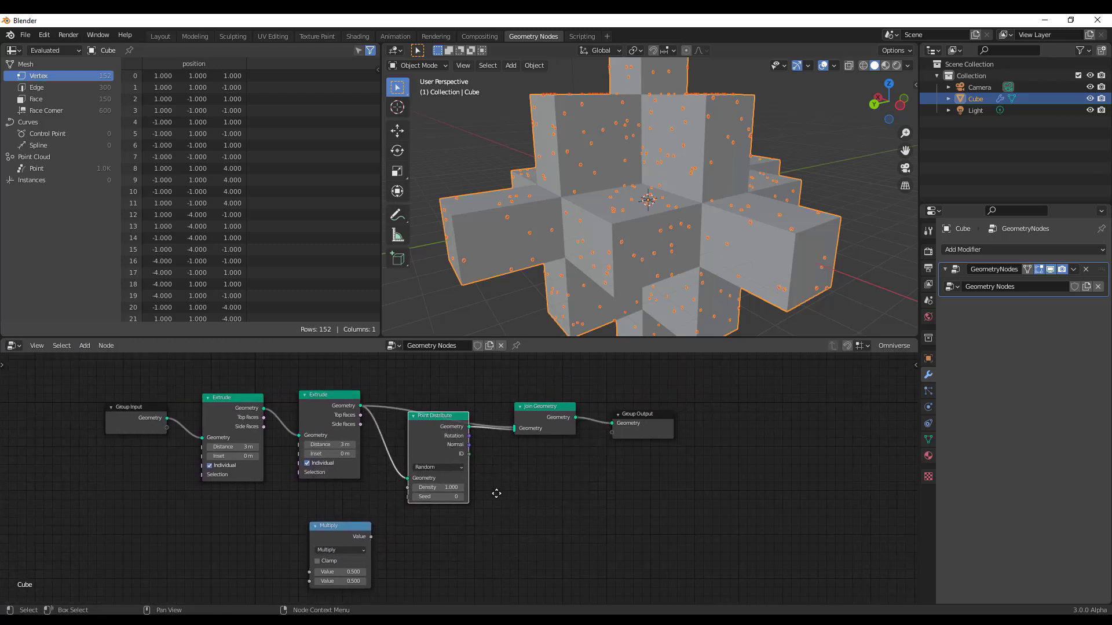
middle_drag(496, 488, 462, 525)
drag(519, 504, 519, 460)
middle_drag(519, 459, 509, 478)
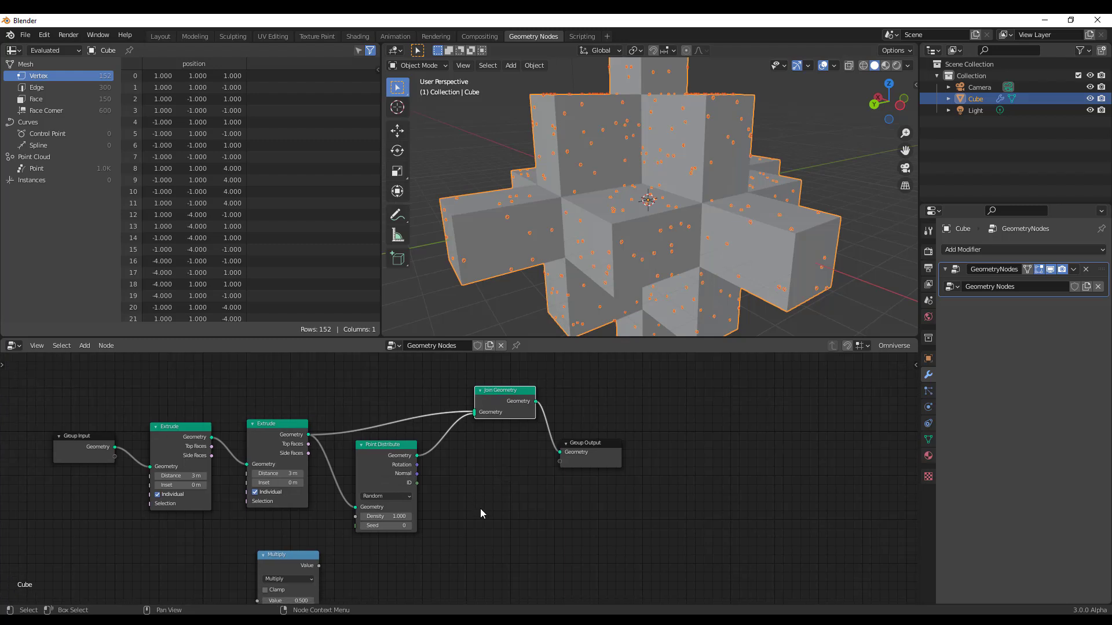
ctrl+scroll(480, 510, up, 3)
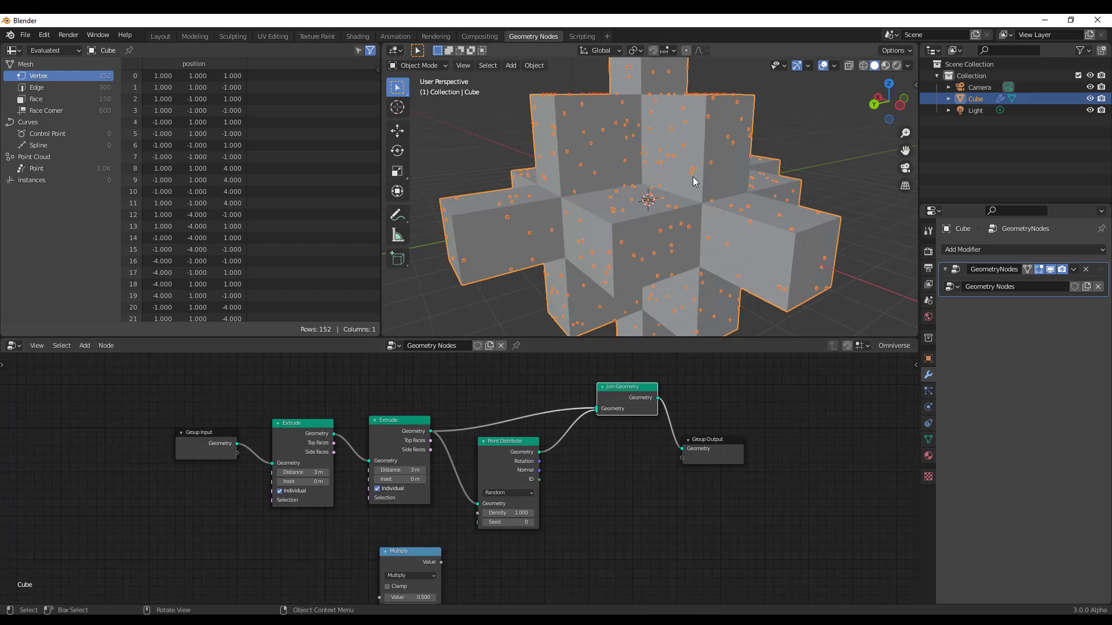
drag(441, 562, 479, 513)
middle_drag(519, 562, 529, 527)
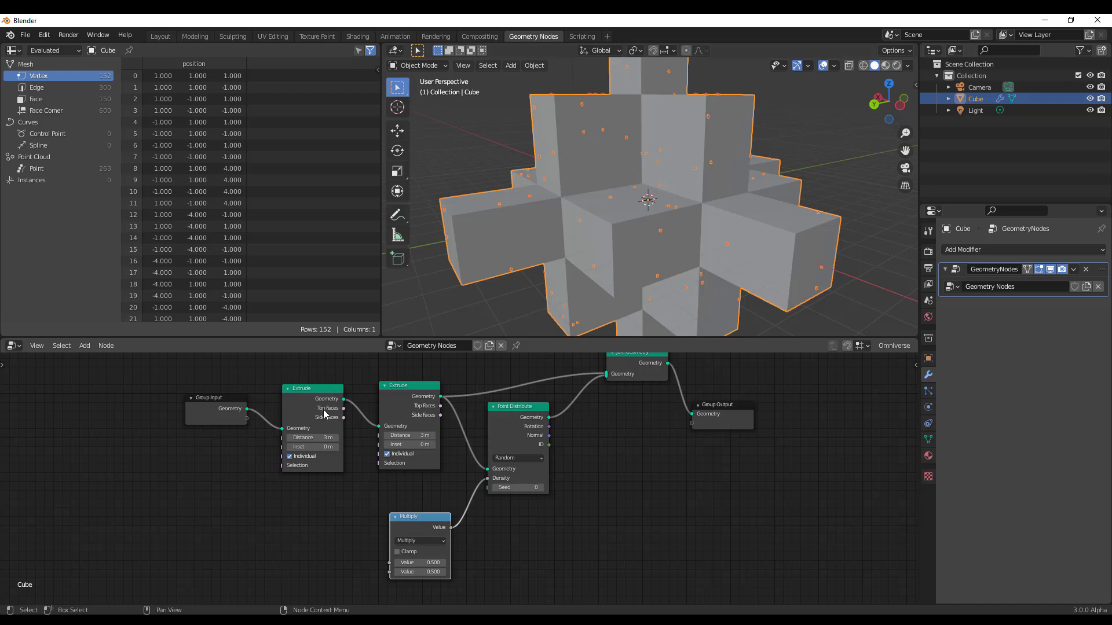
Feed the first Extrude's Top Faces into Multiply's first Value and mute the second Extrude
drag(346, 409, 389, 563)
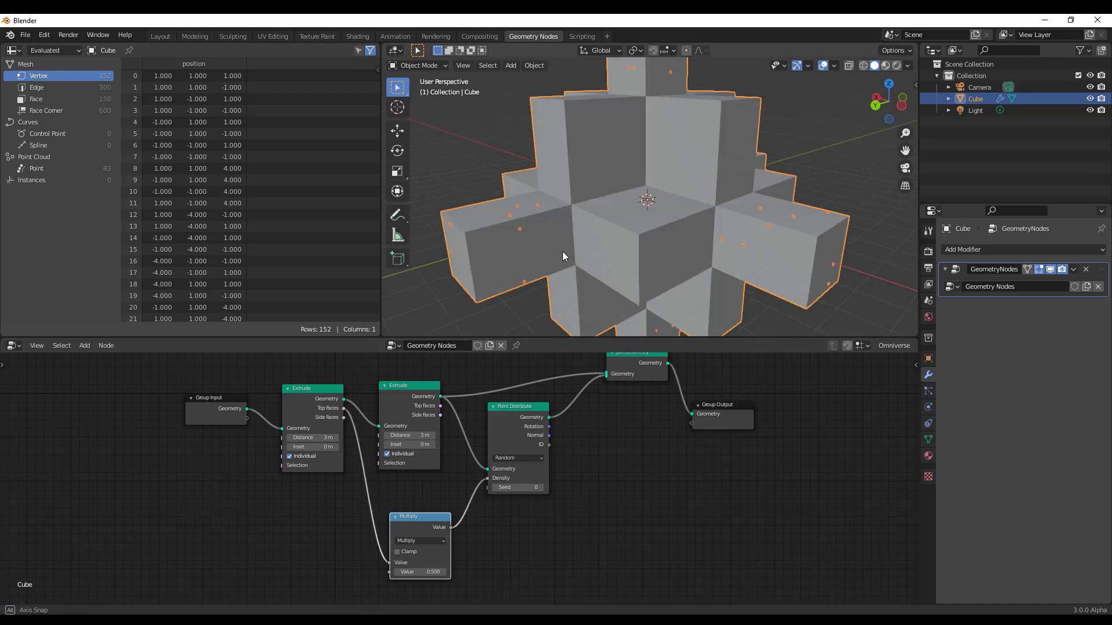
middle_drag(561, 252, 613, 255)
click(398, 399)
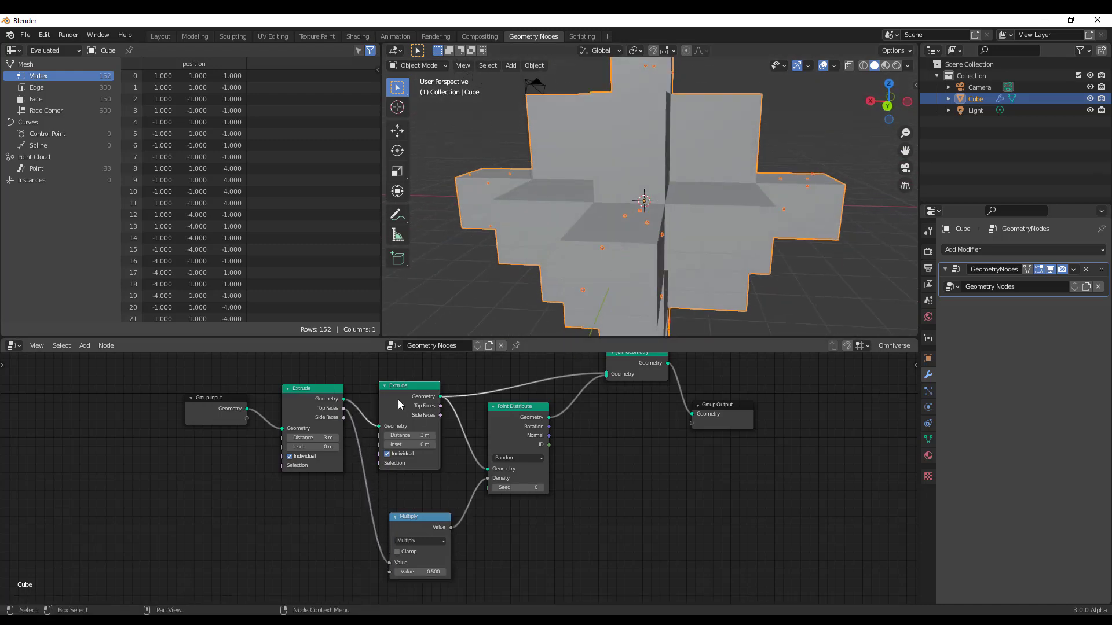
key(m)
middle_drag(706, 230, 598, 286)
middle_drag(603, 238, 446, 256)
middle_drag(545, 542, 551, 509)
Set Multiply's second Value to 85.6 for denser points
click(428, 536)
text(3.5)
key(Return)
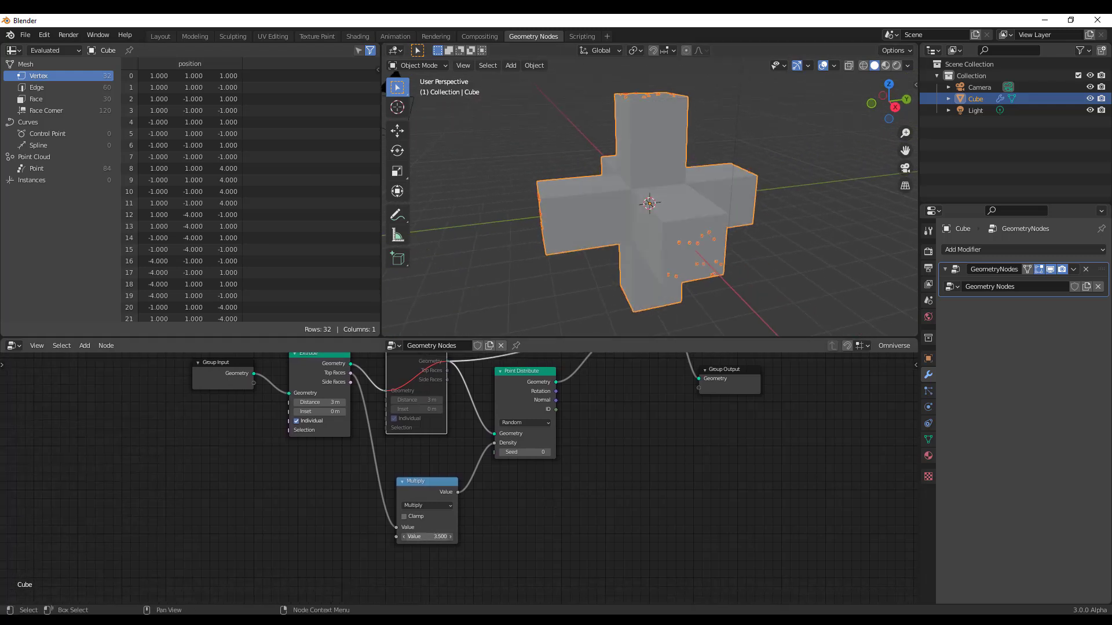
drag(429, 536, 481, 537)
mouse_move(579, 232)
middle_down()
mouse_move(531, 230)
mouse_move(570, 235)
middle_up()
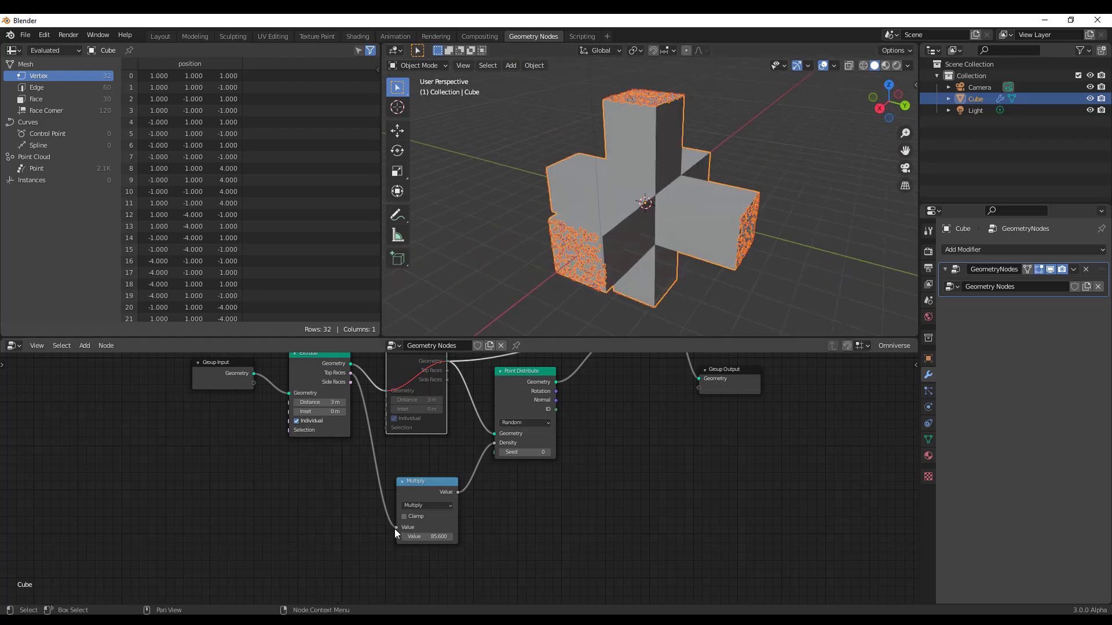
Reconnect Side Faces into Multiply, then disconnect the input from Multiply's first Value
drag(396, 528, 360, 443)
drag(349, 382, 396, 527)
middle_drag(633, 314, 504, 313)
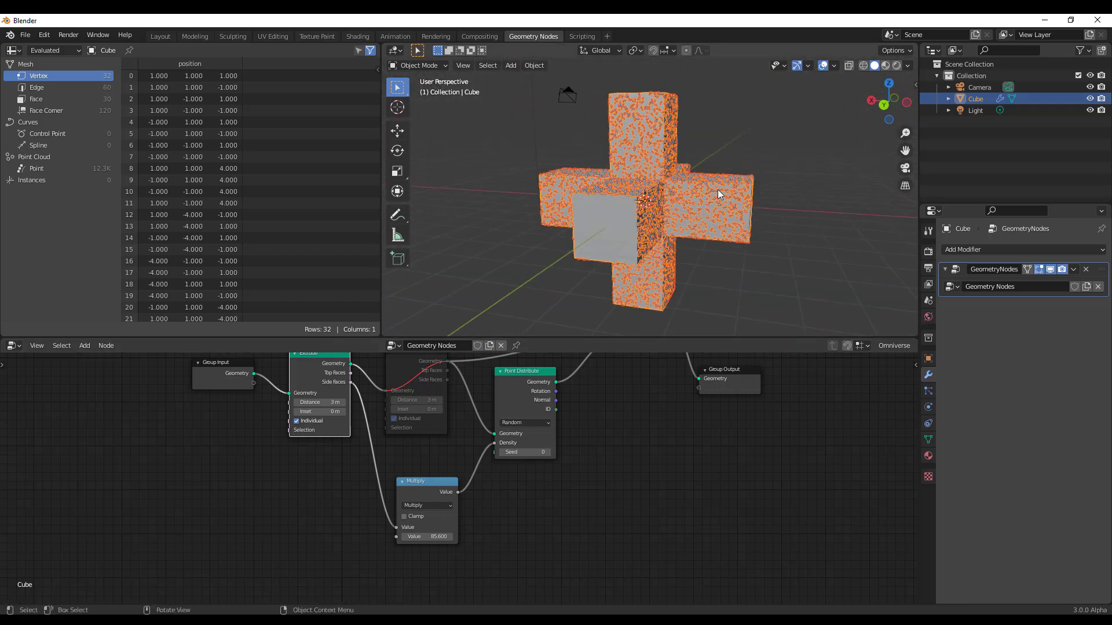
middle_drag(637, 260, 666, 220)
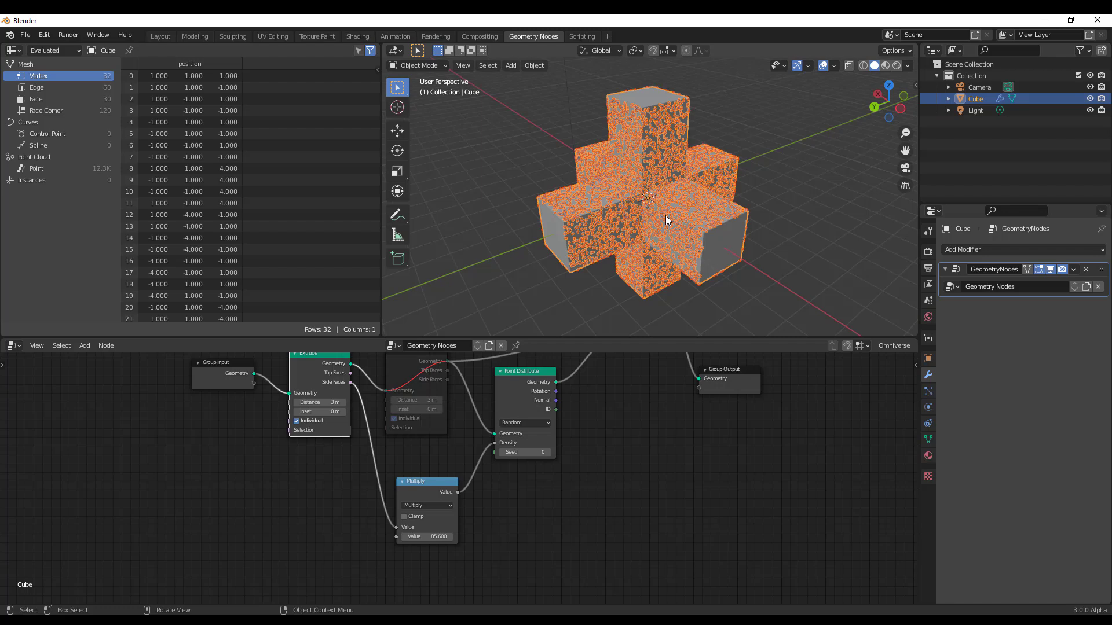
drag(397, 528, 355, 481)
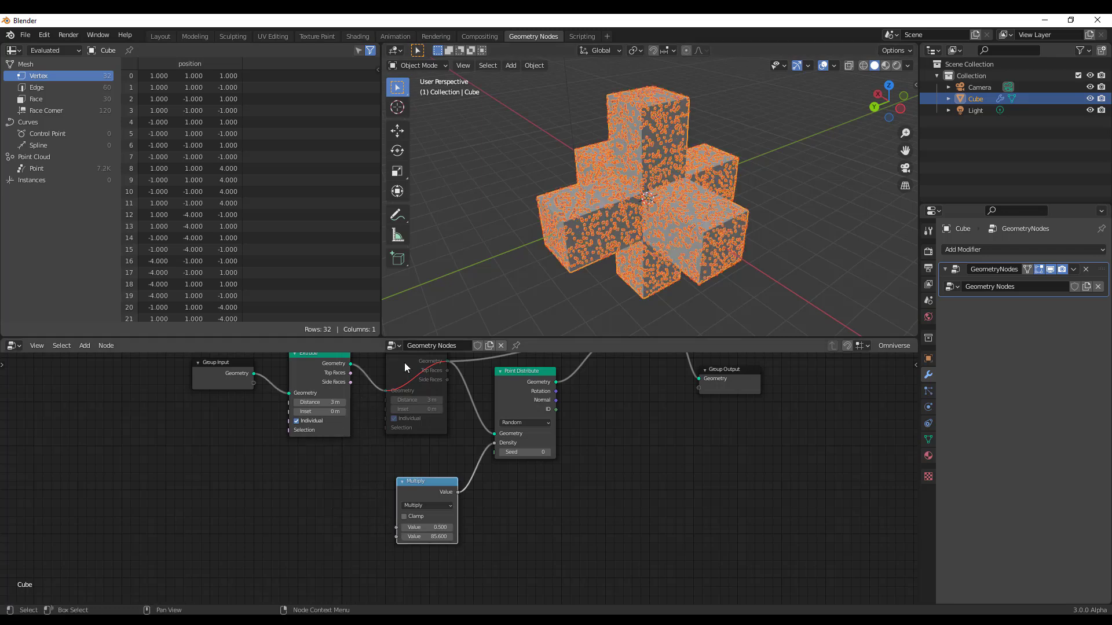
Unmute the second Extrude and drive Multiply from its Side Faces output
key(m)
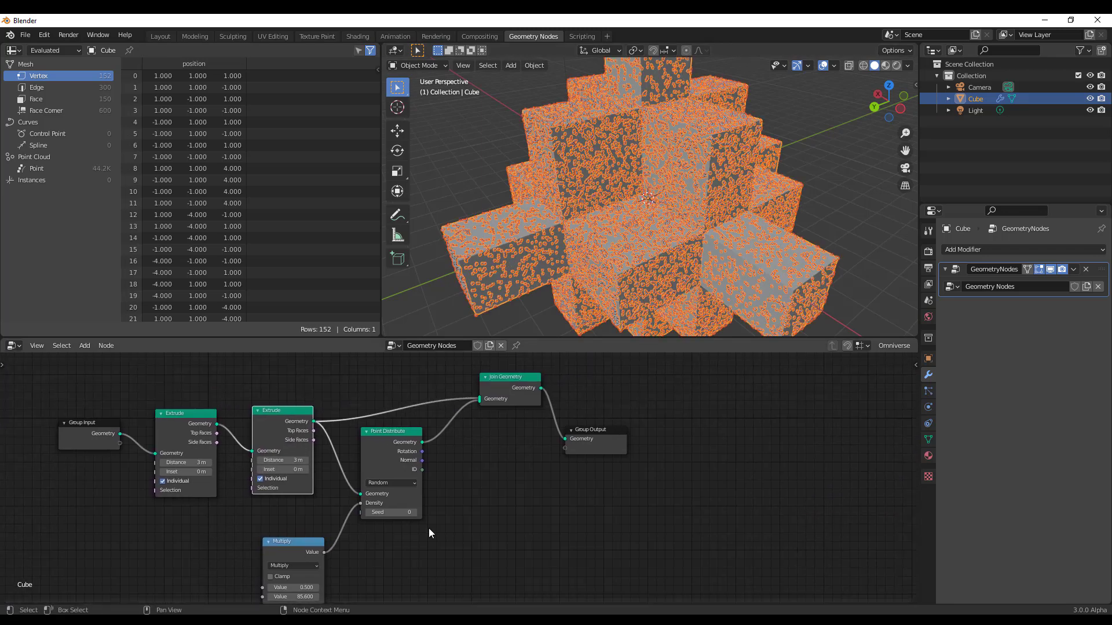
drag(387, 455, 483, 455)
middle_drag(357, 510, 362, 476)
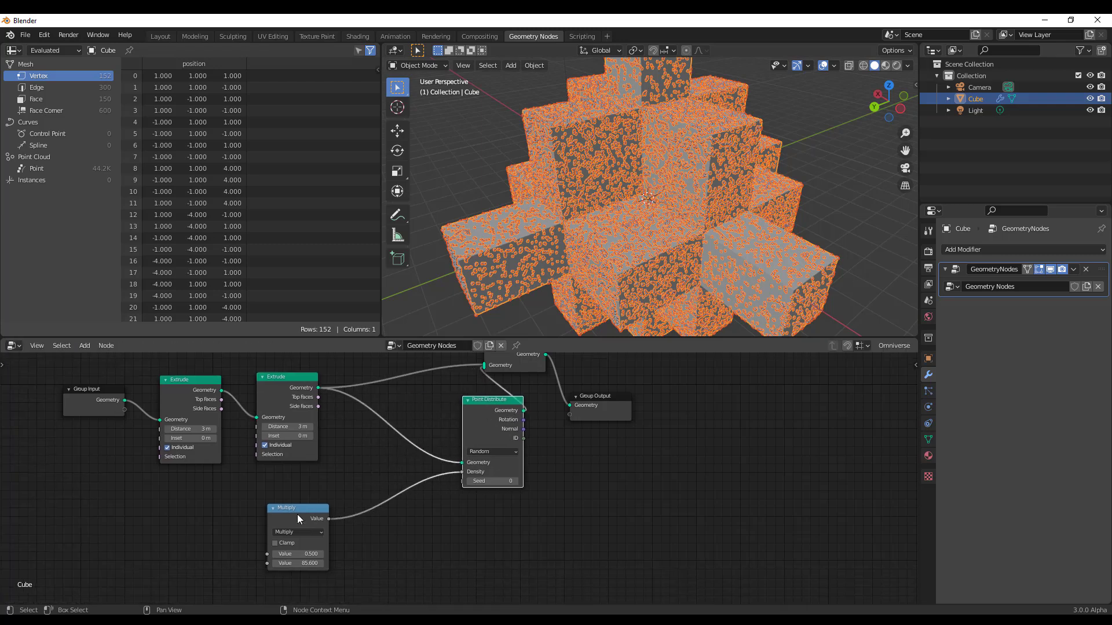
drag(298, 514, 382, 495)
drag(318, 397, 350, 535)
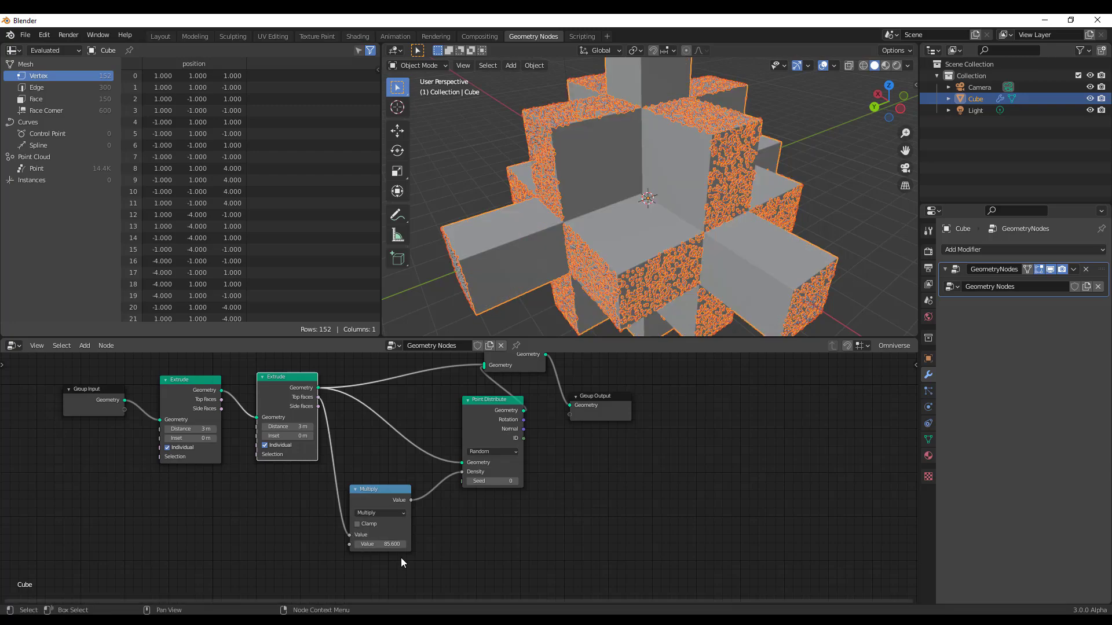
middle_drag(558, 148, 637, 196)
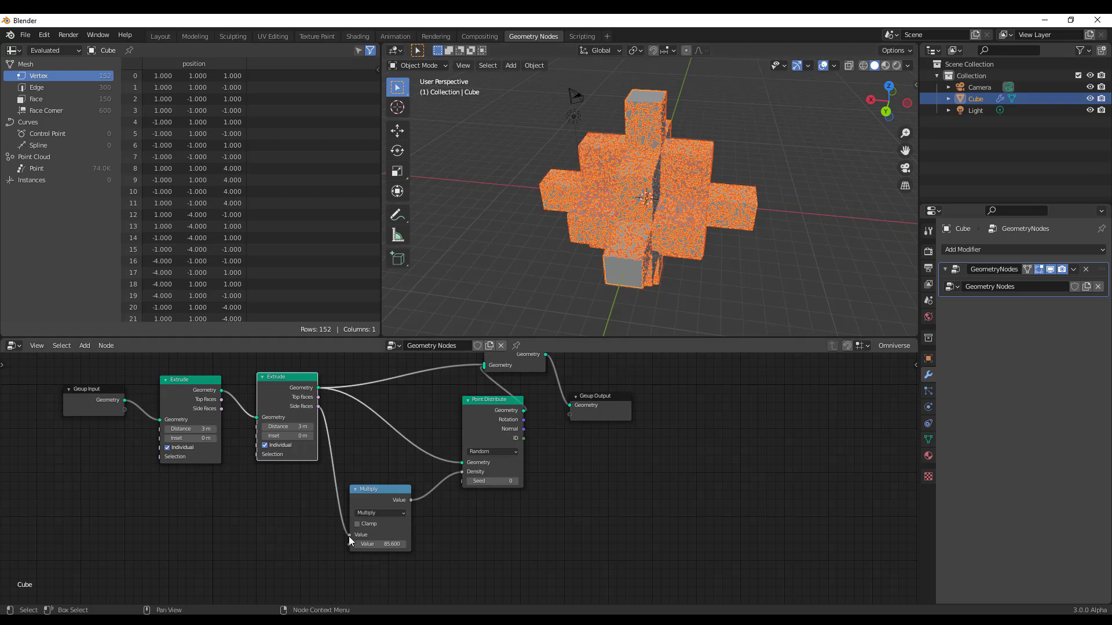
Mute the Multiply and Point Distribute nodes to switch off the point scattering
click(374, 495)
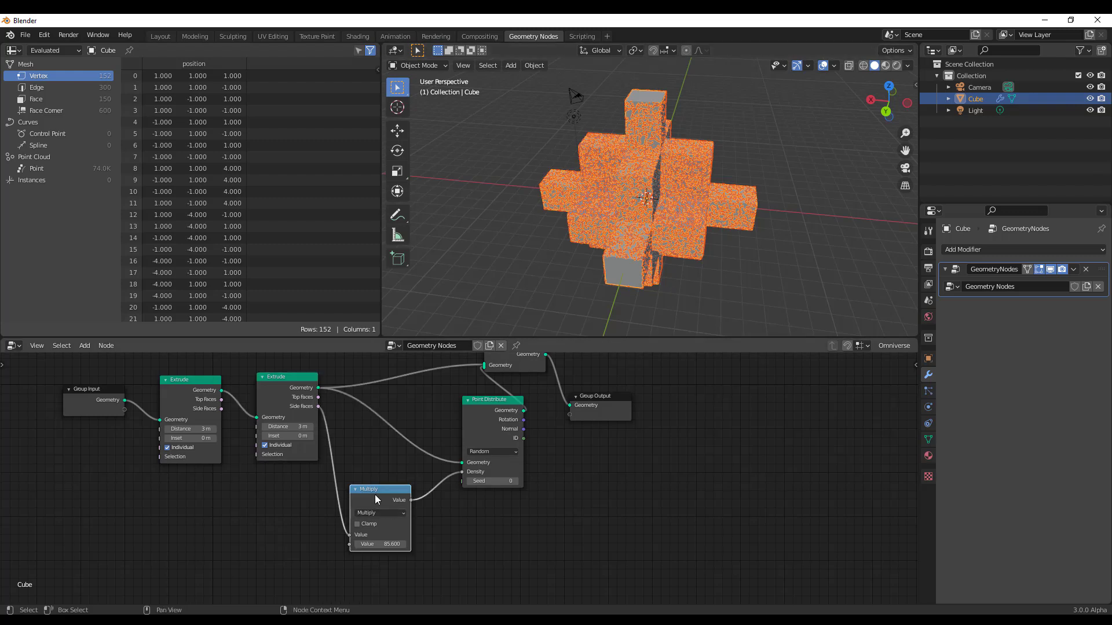
key(m)
click(481, 420)
key(m)
middle_drag(601, 488, 595, 494)
scroll(595, 494, up, 2)
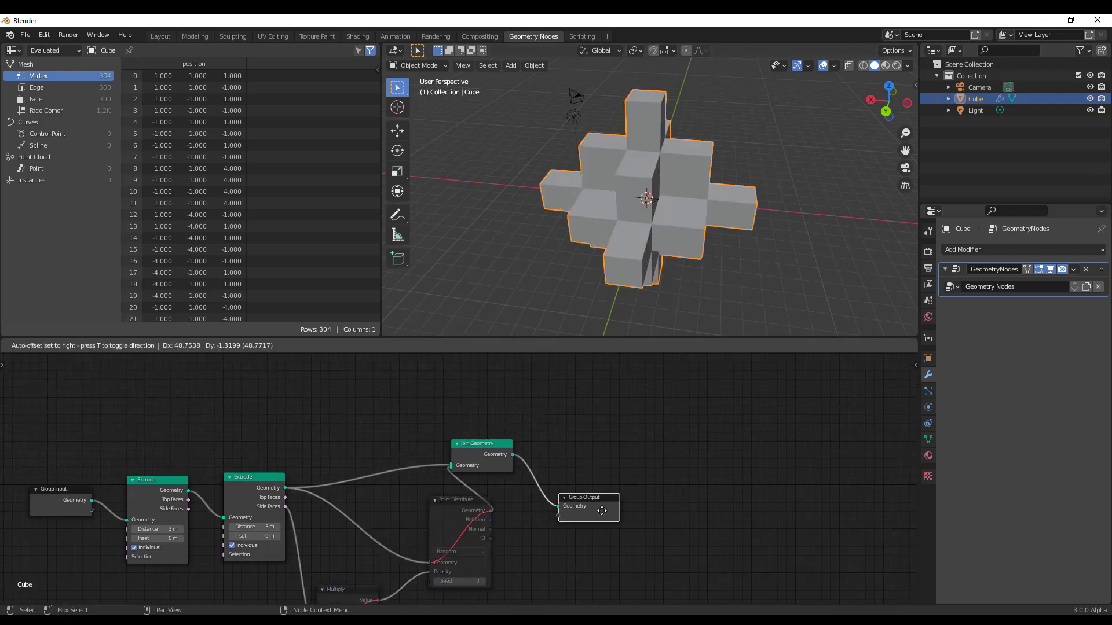
middle_drag(267, 527, 444, 456)
scroll(443, 455, up, 1)
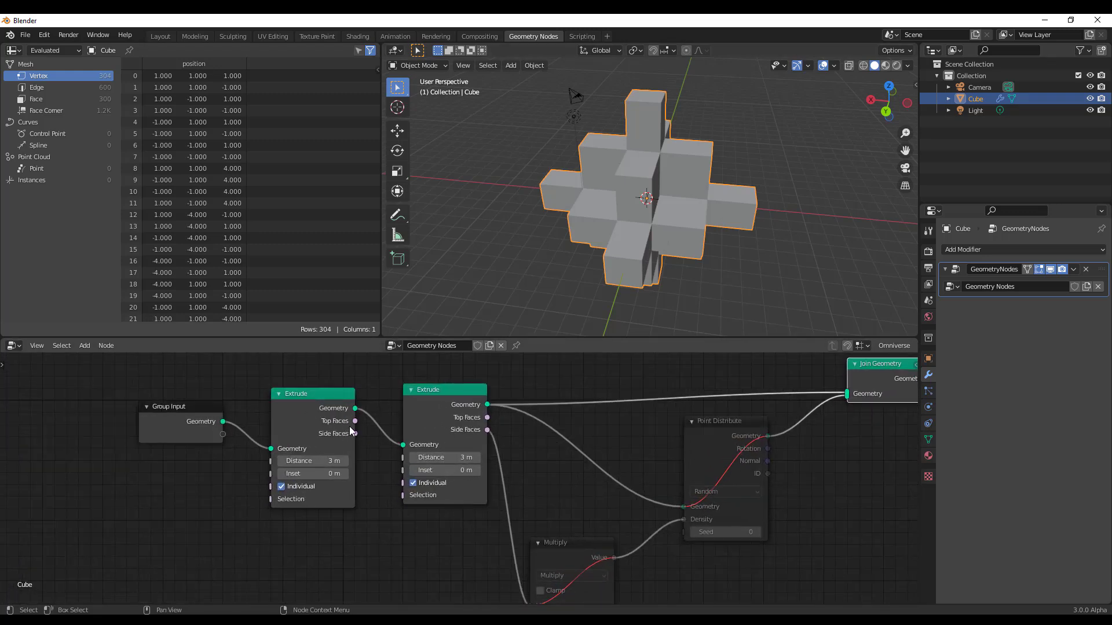
Link Top Faces to the second Extrude's Distance; set Distance 5.3 m and Inset 0.6 m
drag(353, 422, 349, 451)
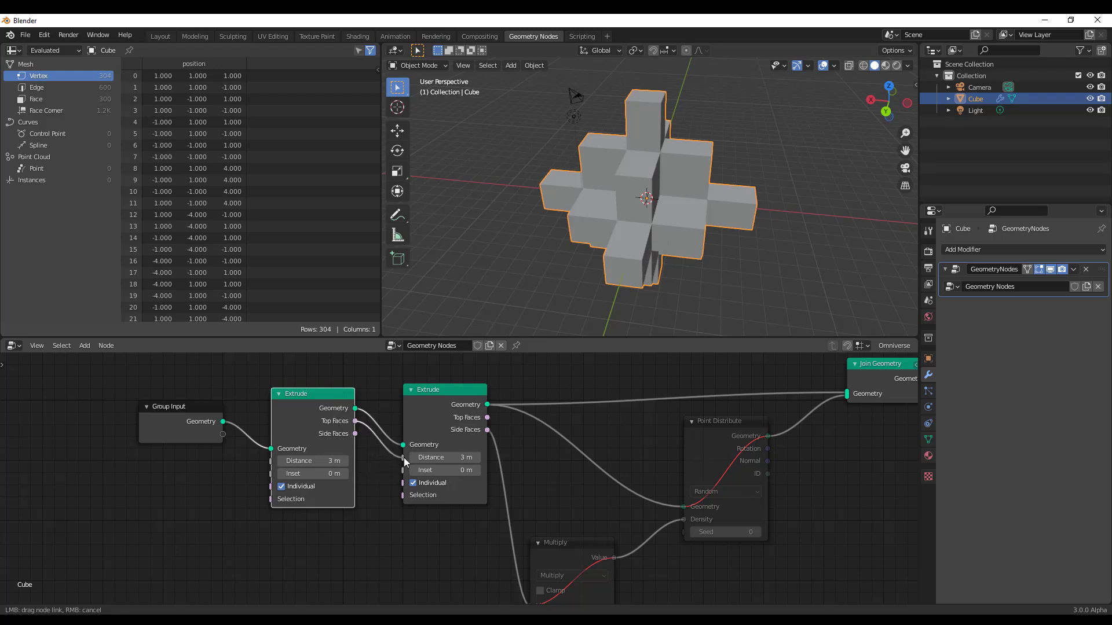
drag(405, 458, 404, 459)
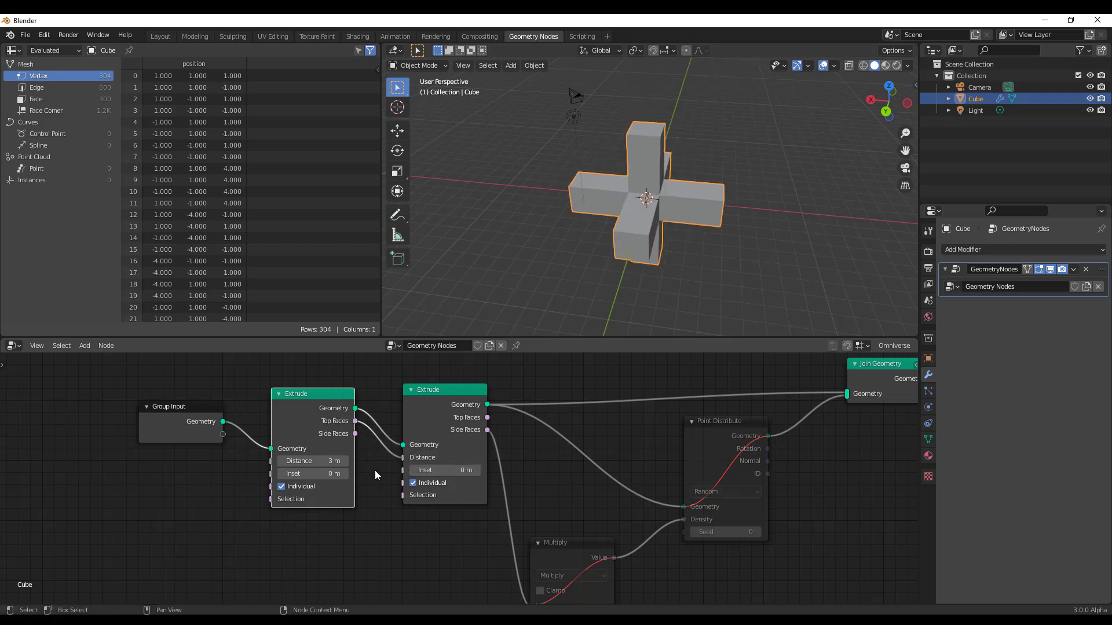
drag(313, 461, 448, 470)
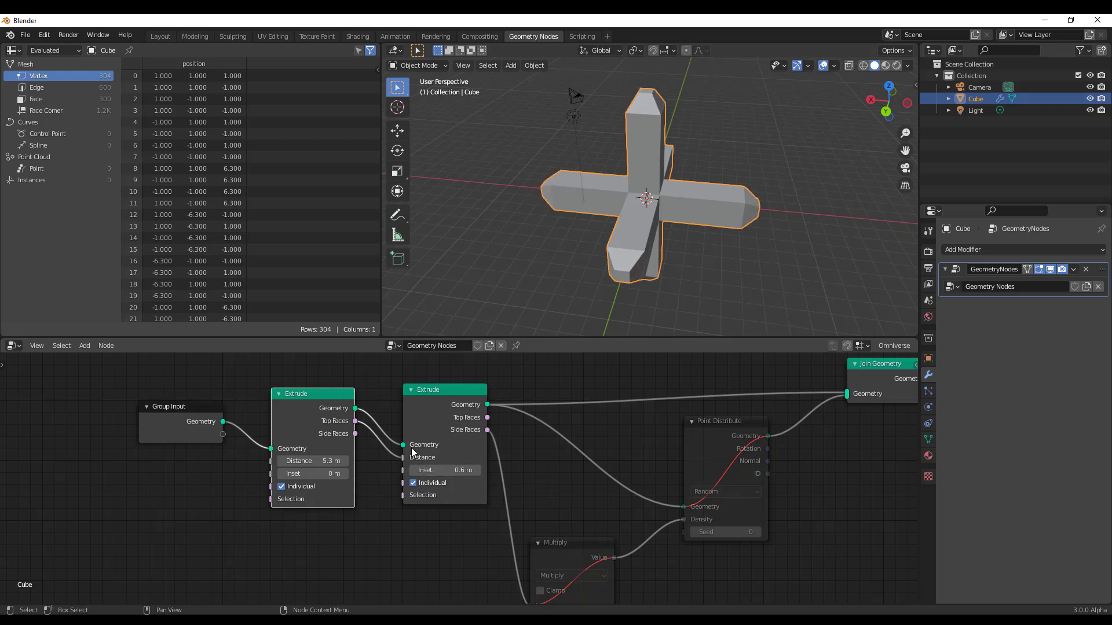
middle_drag(529, 481, 477, 484)
key(shift+a)
Insert a Mesh Extrude And Move node between the second Extrude and Join
mouse_move(430, 462)
mouse_move(384, 508)
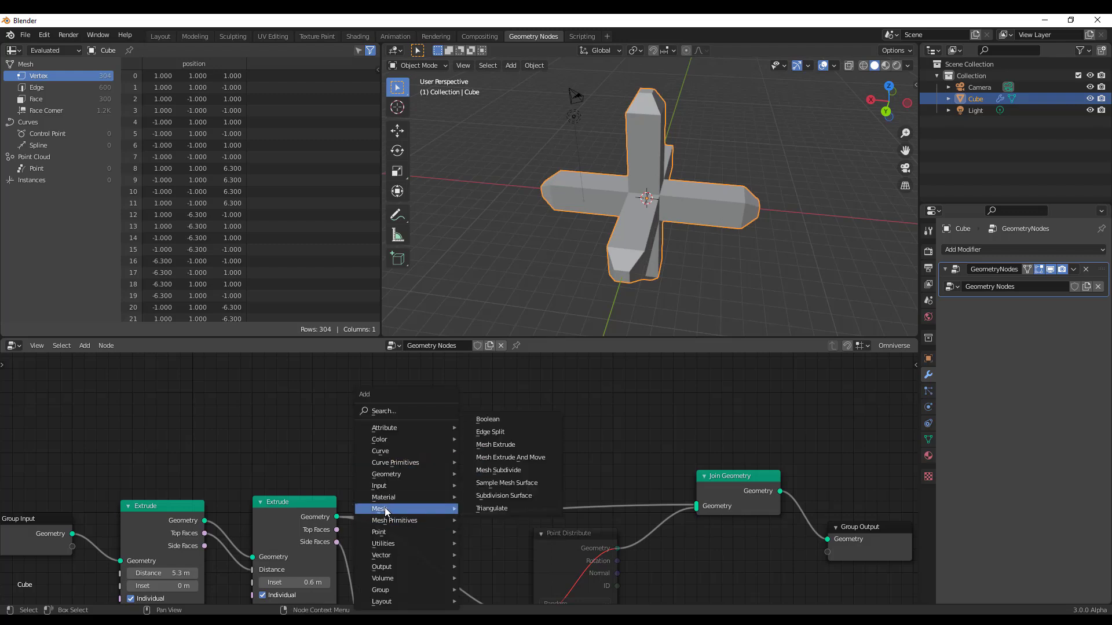
click(526, 459)
click(458, 466)
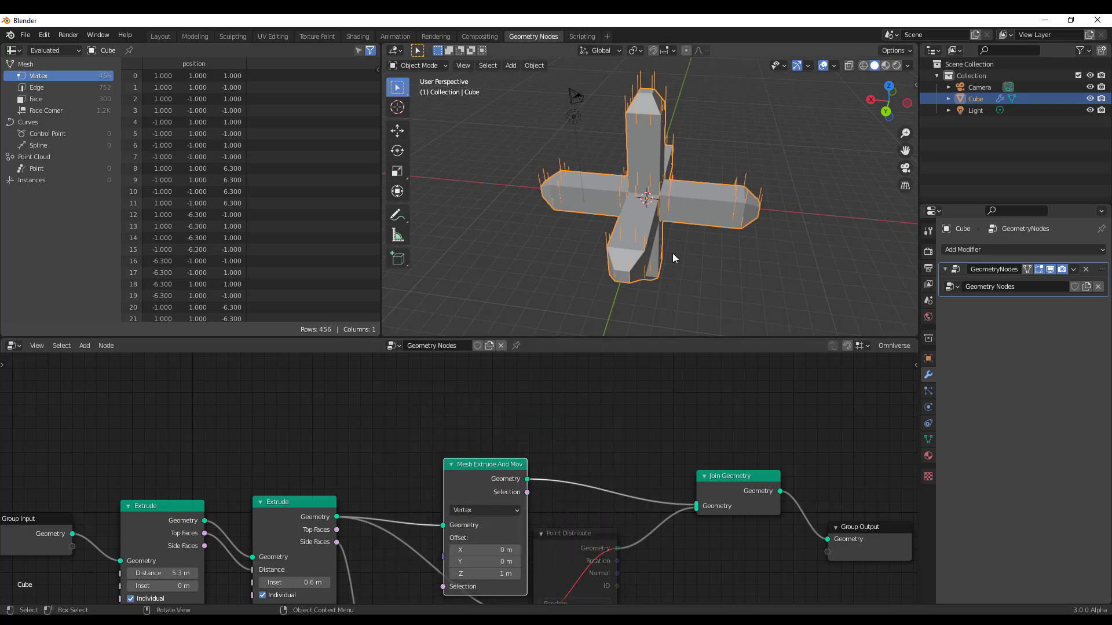
middle_drag(673, 254, 637, 233)
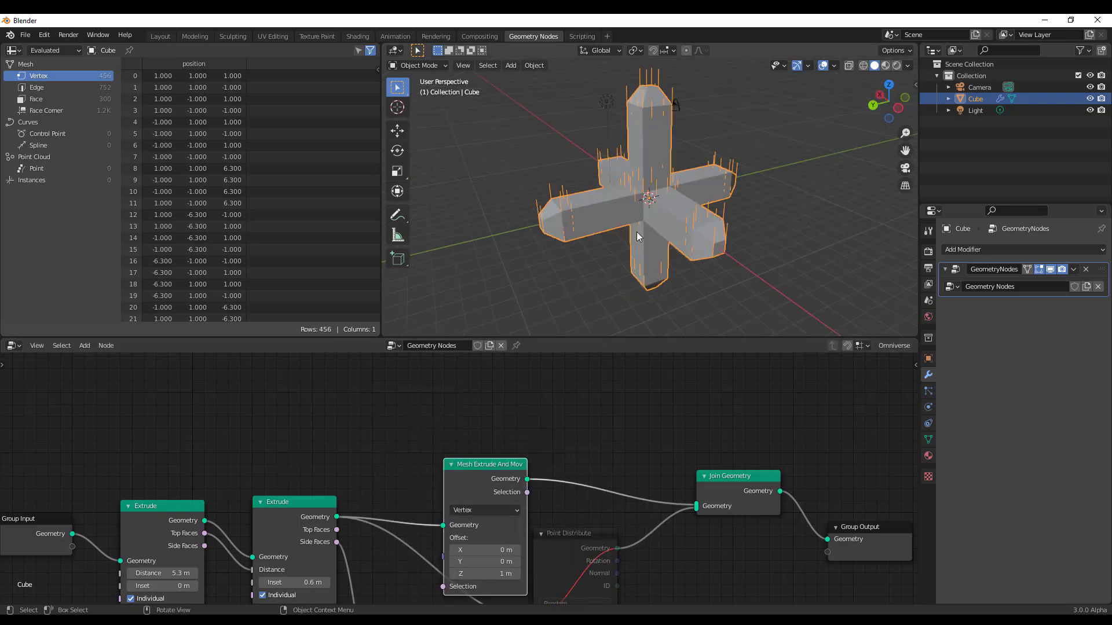
middle_drag(599, 454, 583, 391)
drag(593, 486, 639, 602)
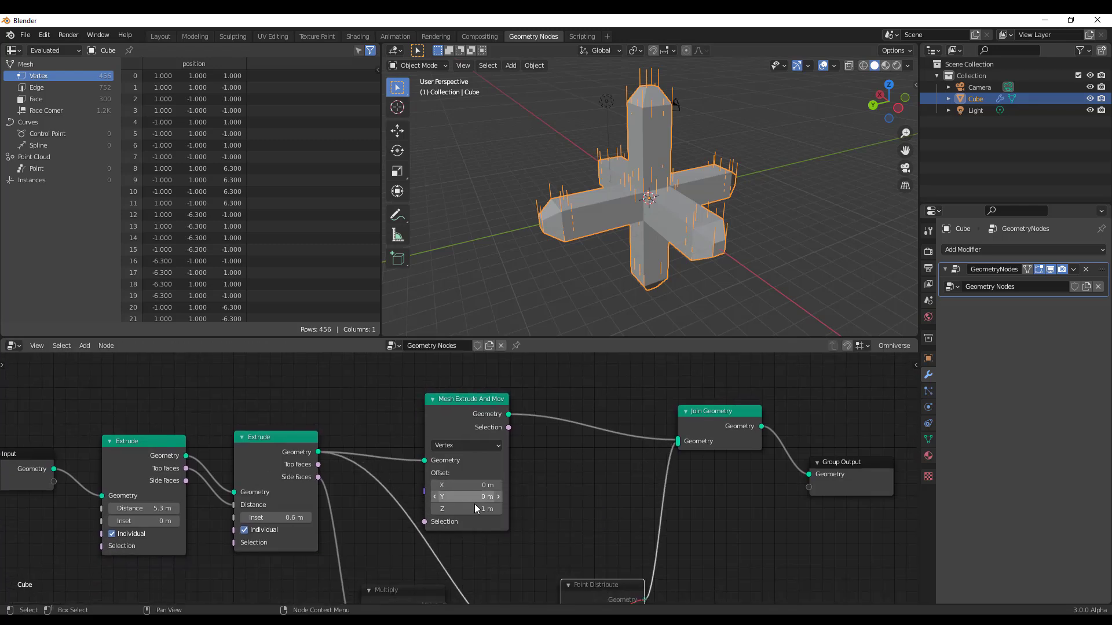
Try Edge mode, then settle on Face mode with a 14.7 m Z offset
mouse_move(474, 508)
mouse_down()
mouse_move(521, 508)
mouse_move(459, 508)
mouse_up()
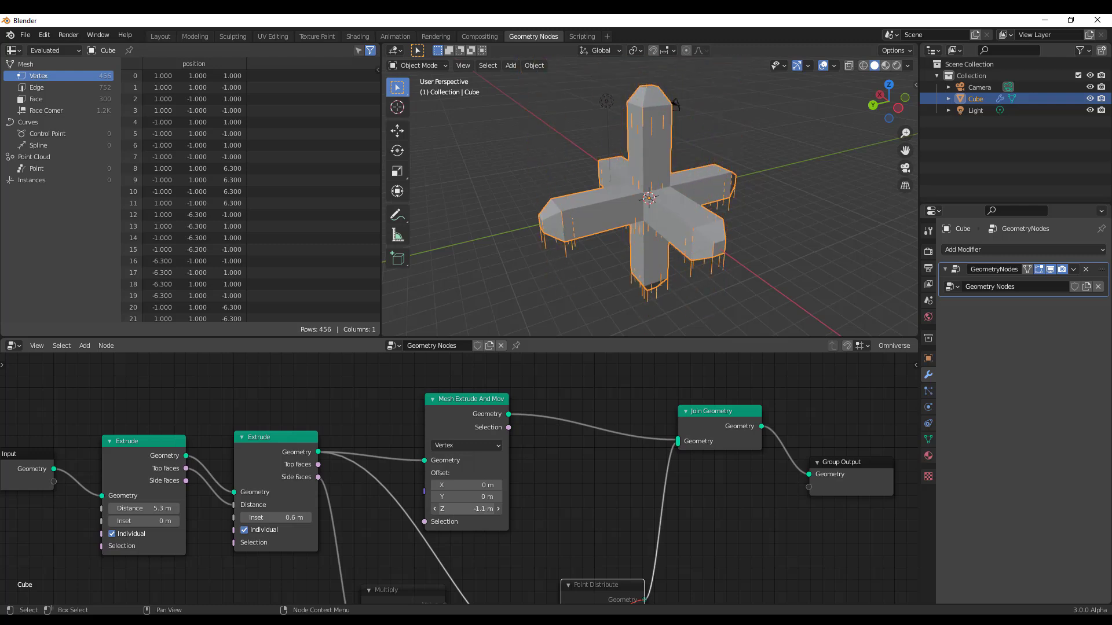
click(471, 446)
click(479, 469)
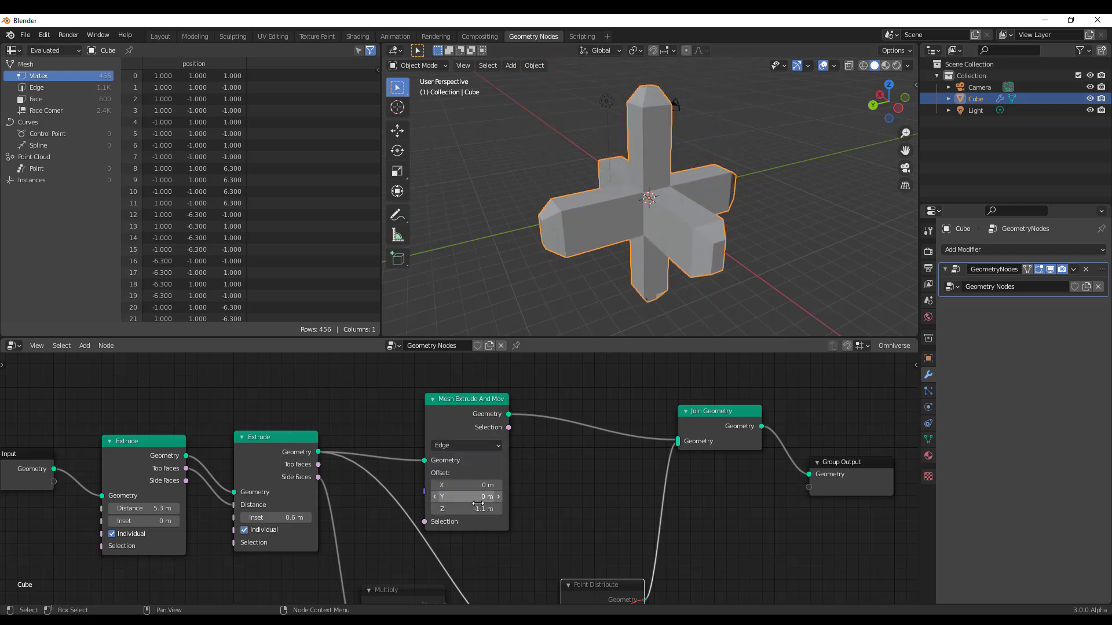
mouse_move(478, 504)
mouse_down()
mouse_move(393, 504)
mouse_move(456, 504)
mouse_up()
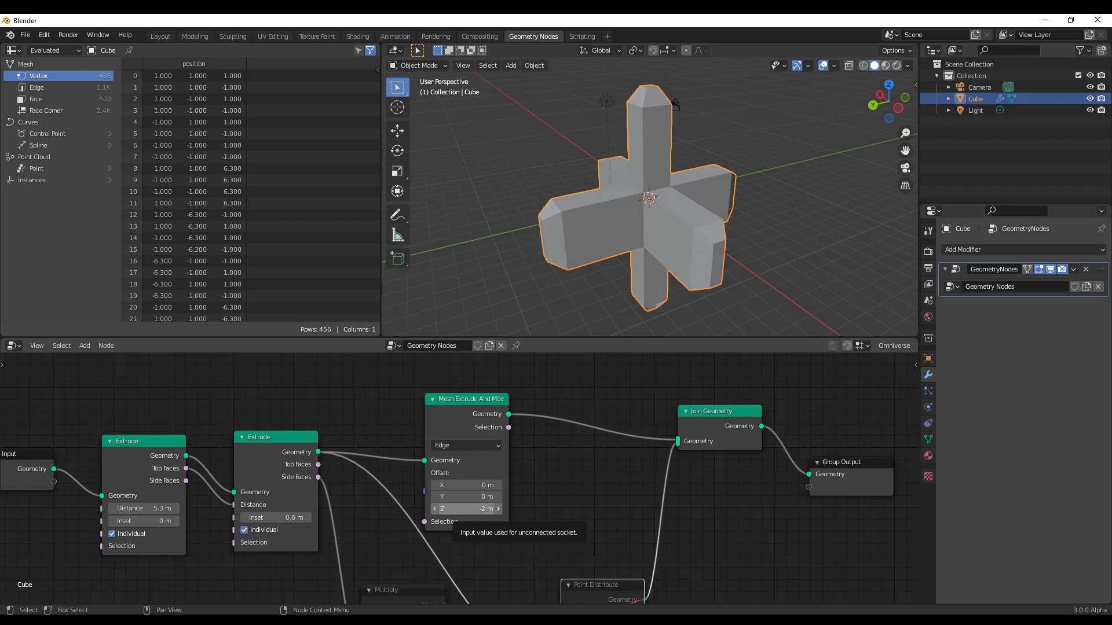
click(465, 445)
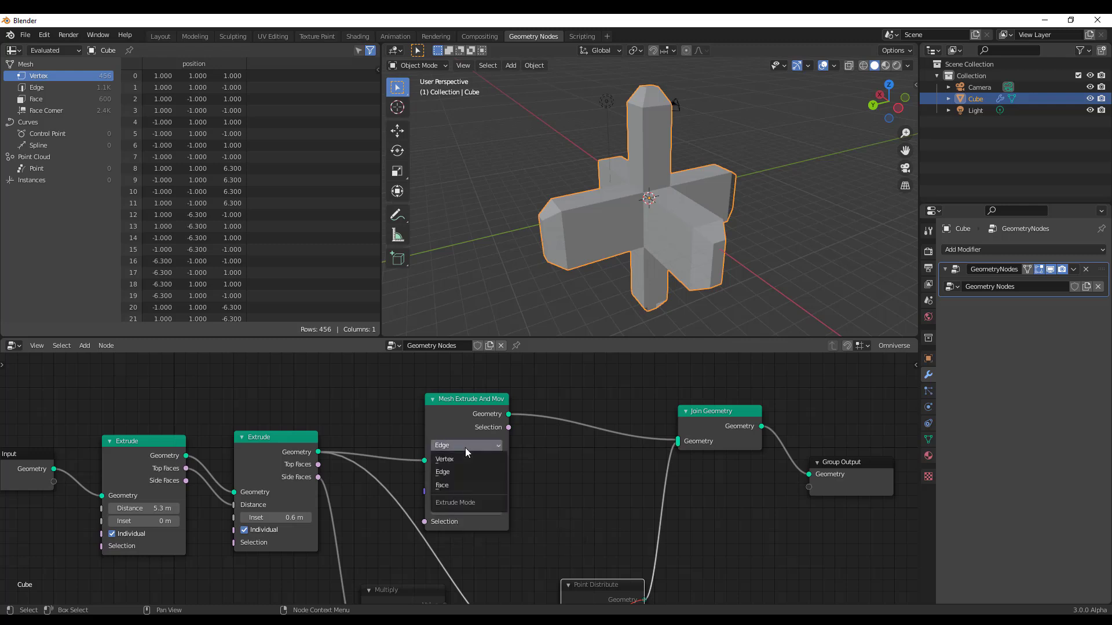
click(461, 485)
drag(461, 513, 498, 509)
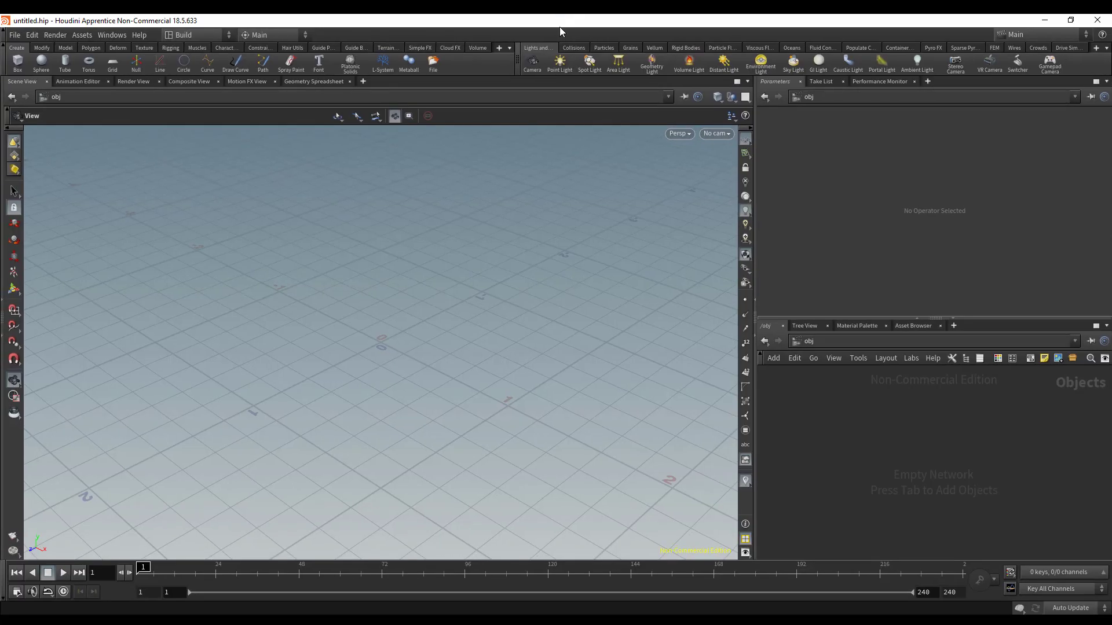
In Houdini, create a box, go inside it and add a PolyExtrude node
key(Tab)
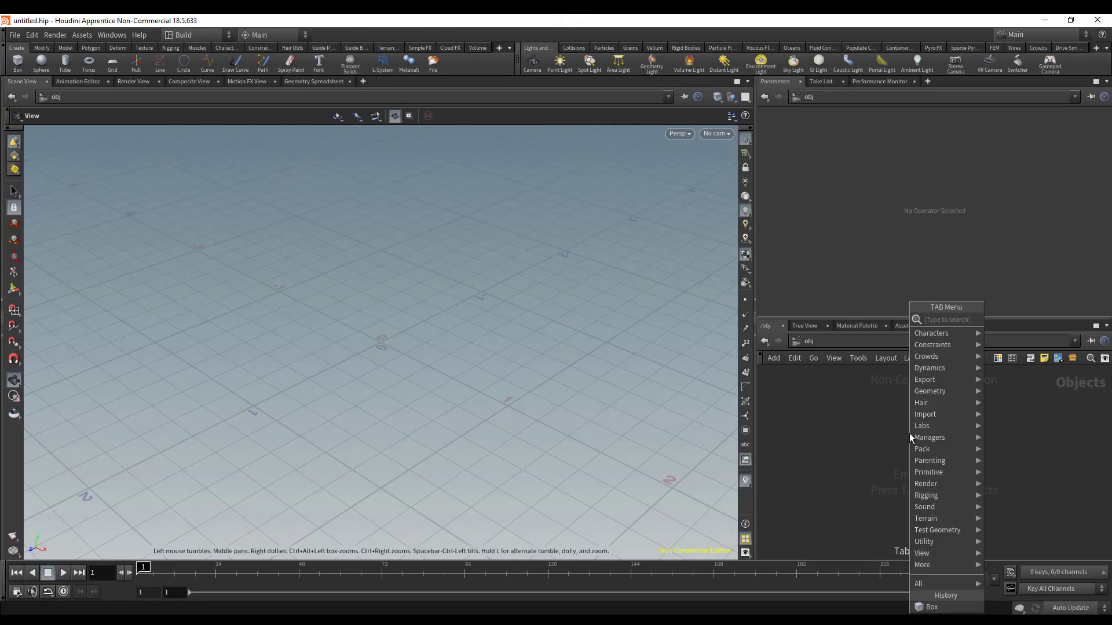
key(Escape)
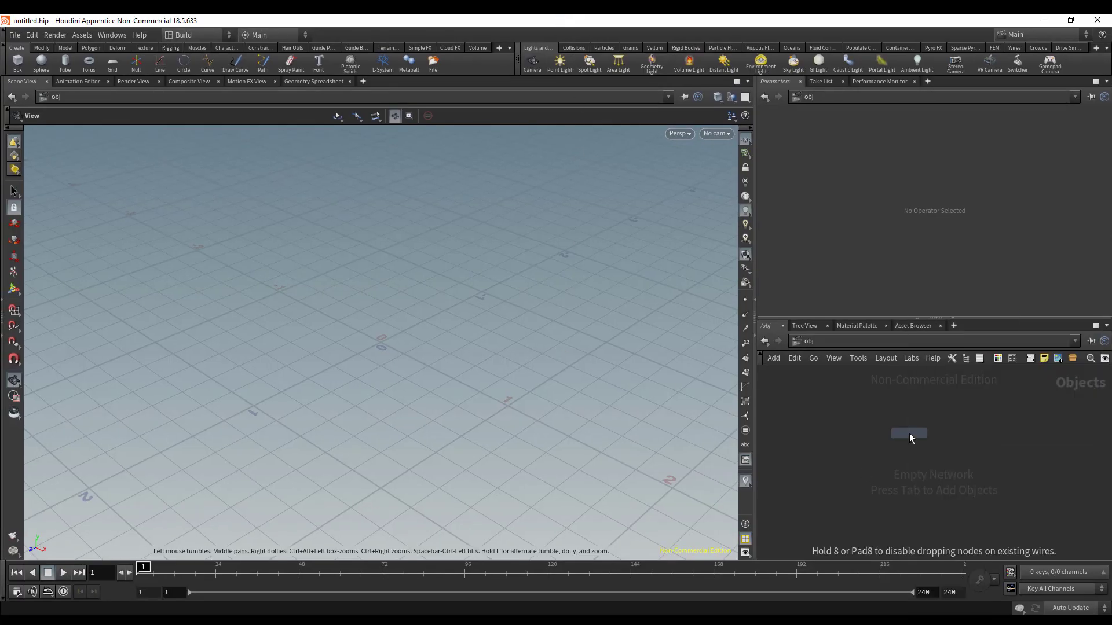
click(909, 434)
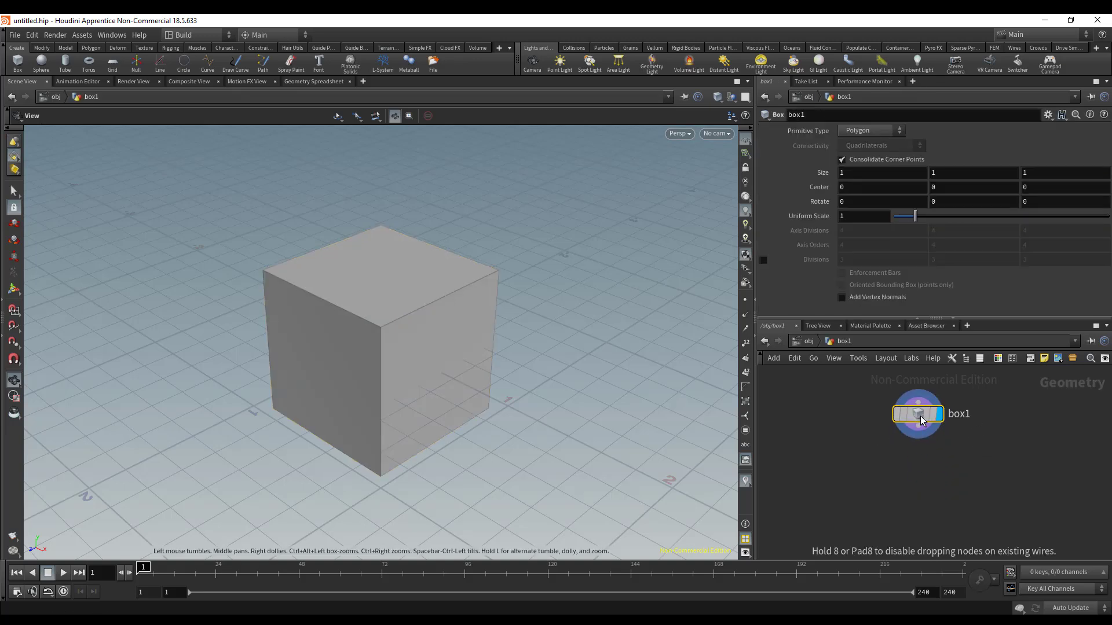
key(Tab)
text(pe)
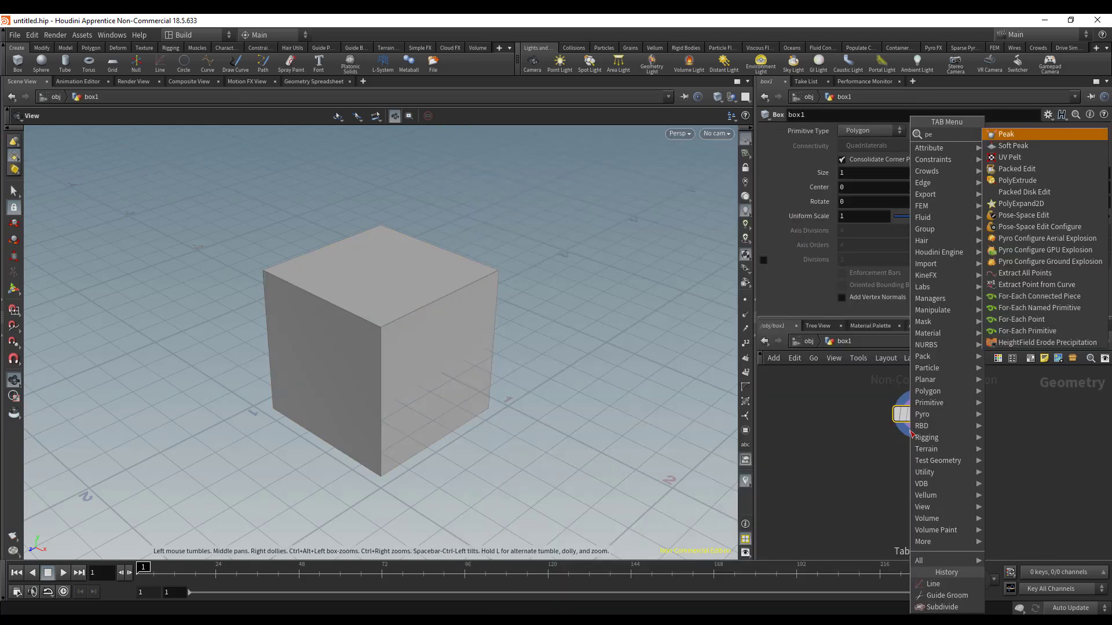
key(Down)
key(Down)
key(Down)
key(Down)
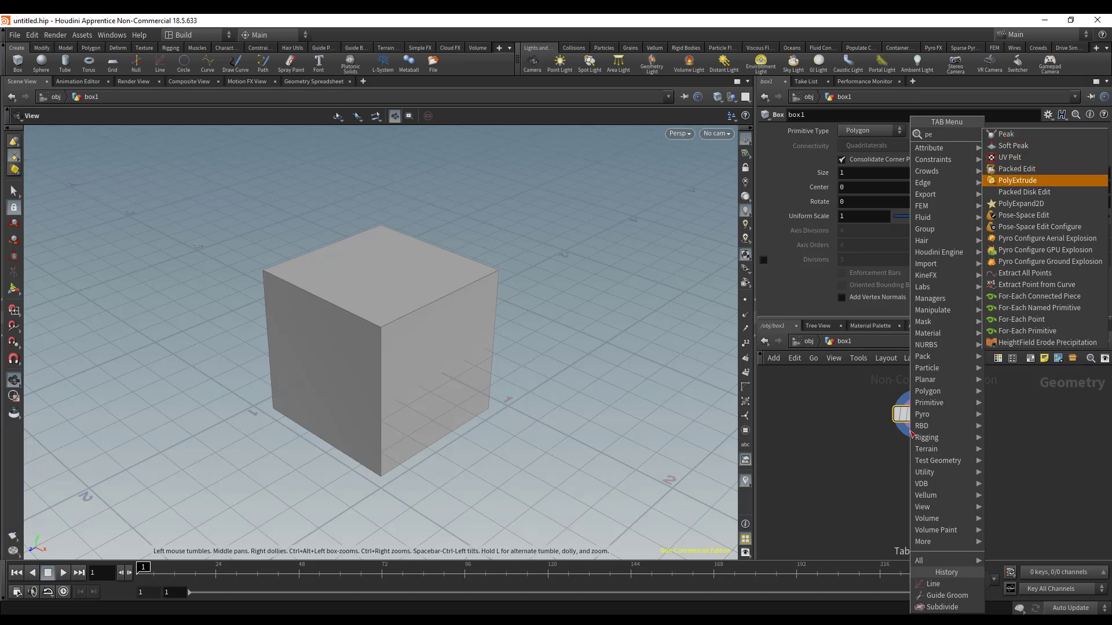
key(Return)
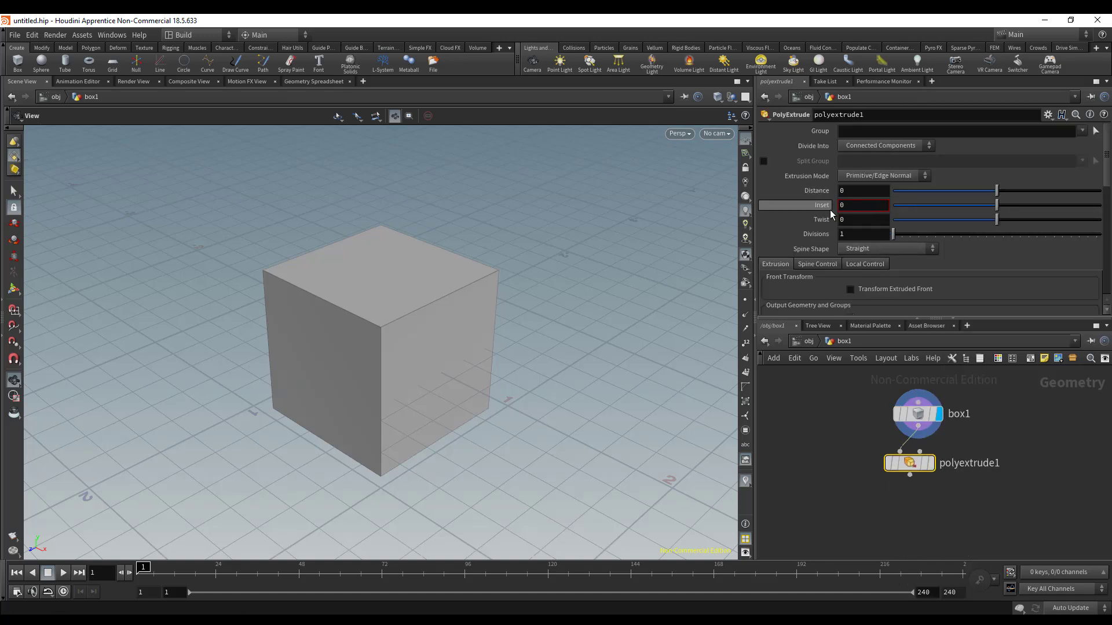
Display polyextrude1, set Divide Into to Individual Elements and Distance to 1
scroll(798, 285, down, 4)
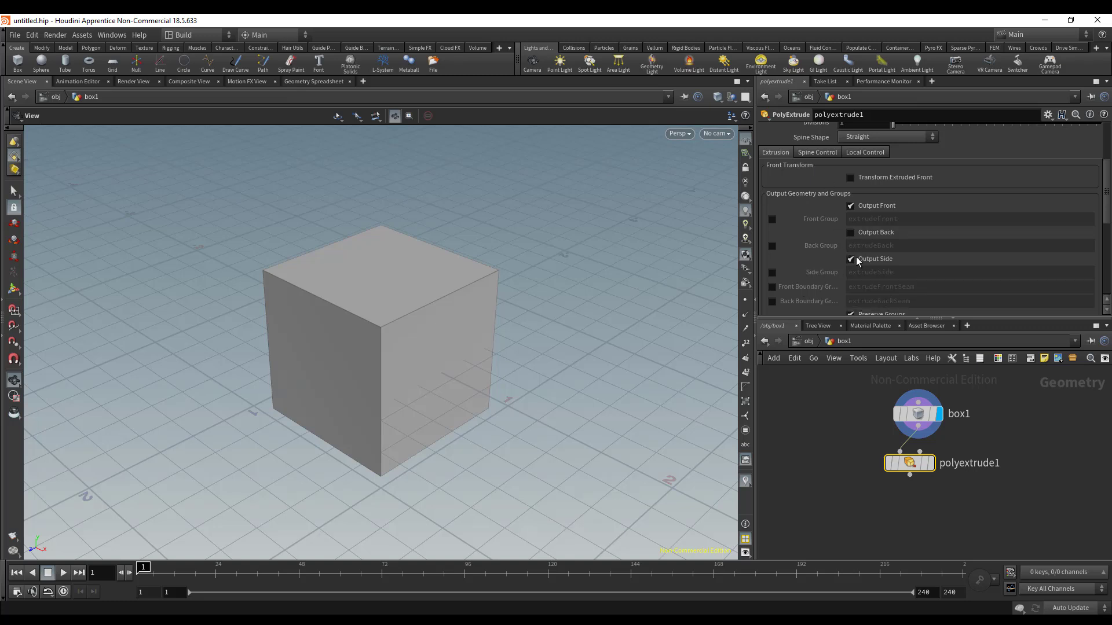
click(929, 463)
scroll(816, 273, up, 4)
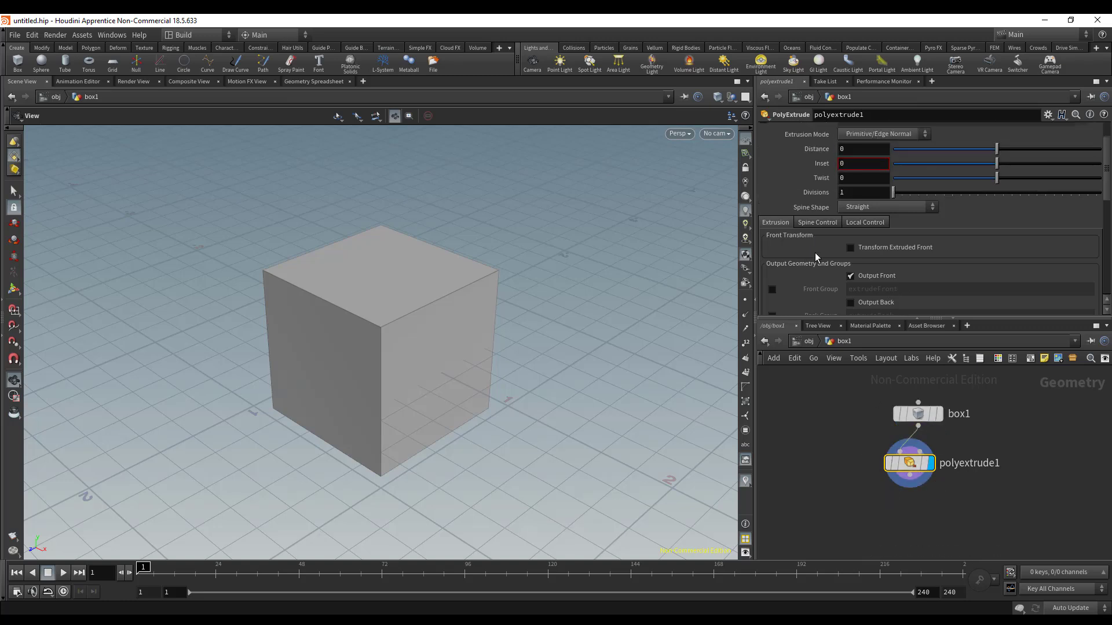
mouse_move(996, 190)
mouse_down()
mouse_move(1022, 191)
mouse_move(953, 191)
mouse_move(1020, 191)
mouse_move(958, 191)
mouse_move(1005, 192)
mouse_up()
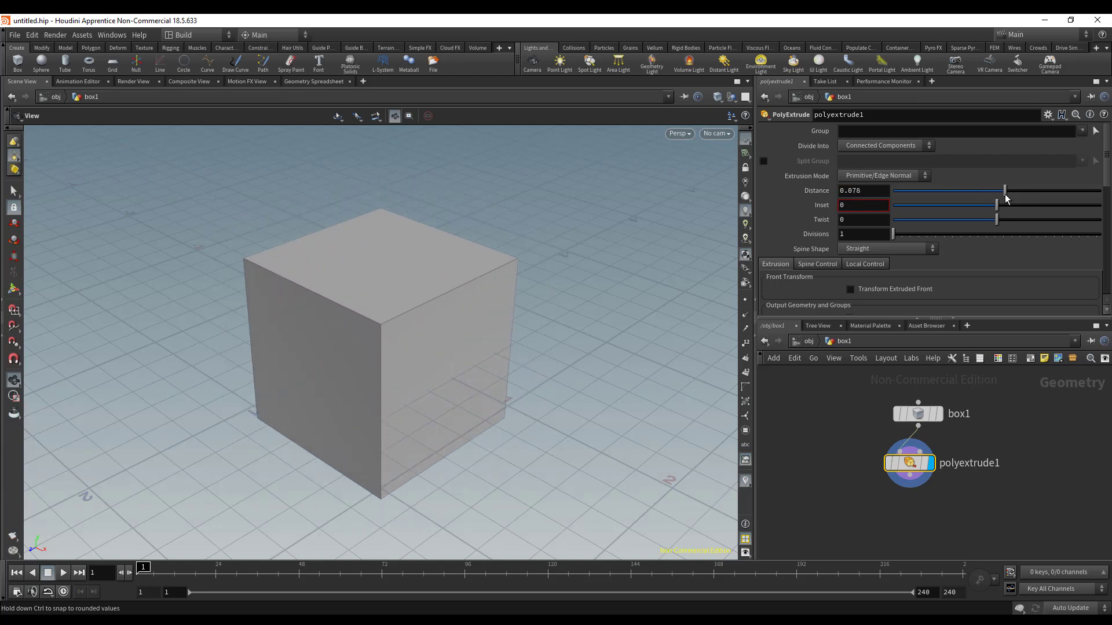
click(860, 146)
click(873, 158)
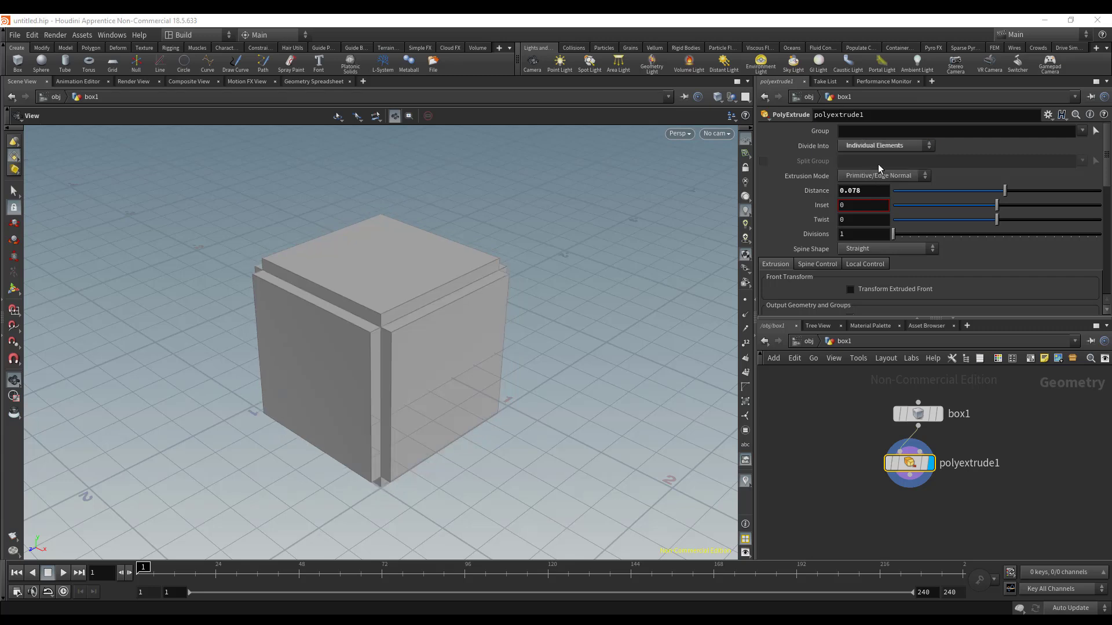
drag(1004, 191, 1105, 206)
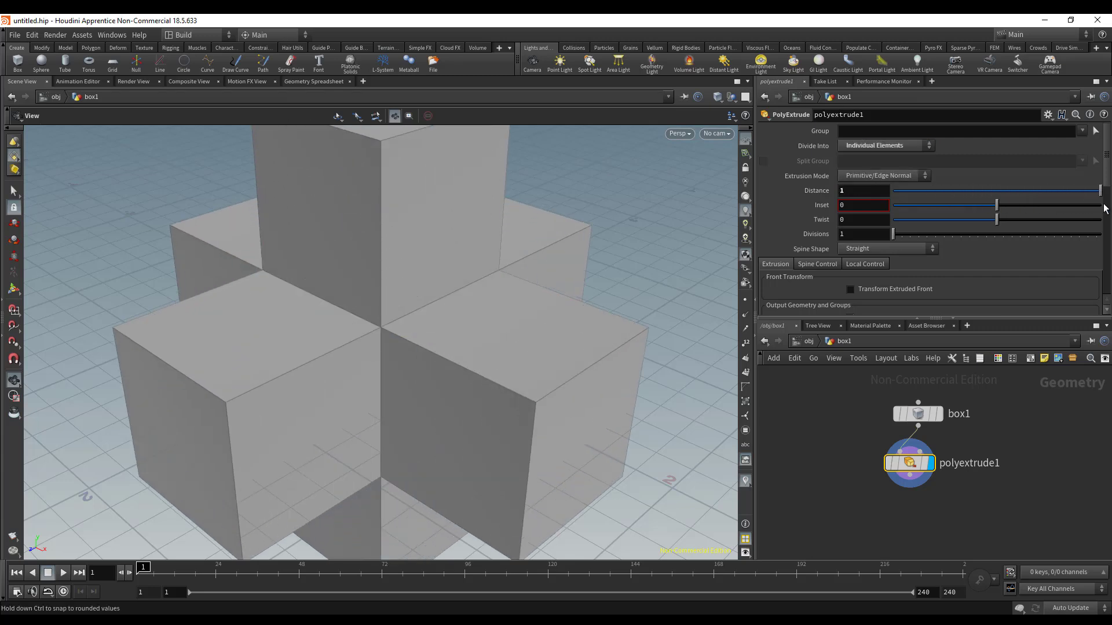
scroll(434, 342, down, 5)
drag(452, 338, 479, 293)
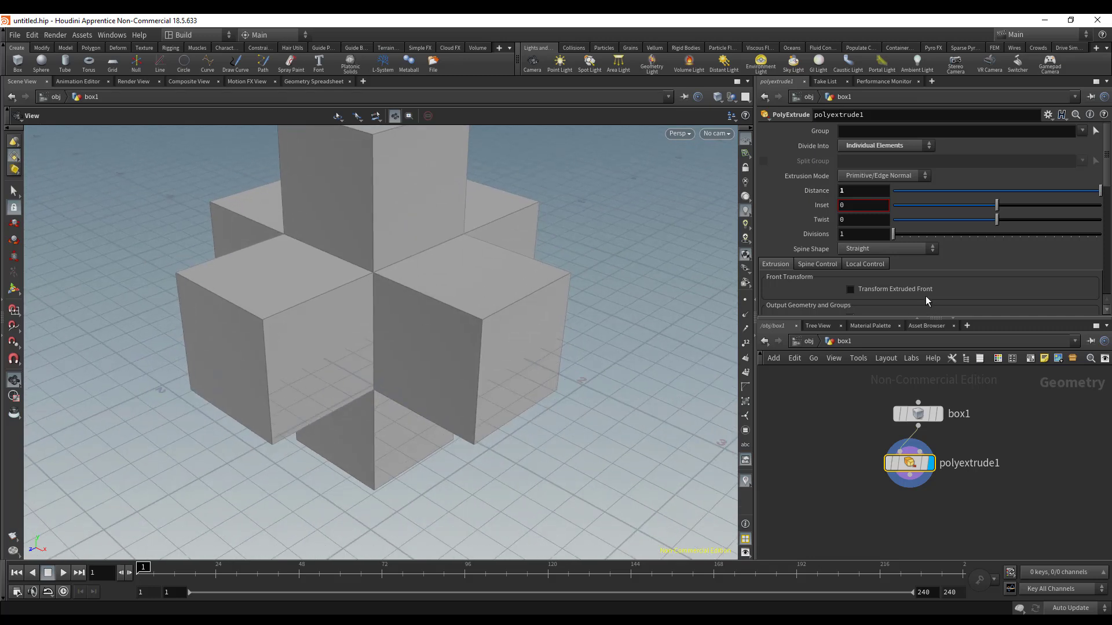
scroll(805, 282, down, 2)
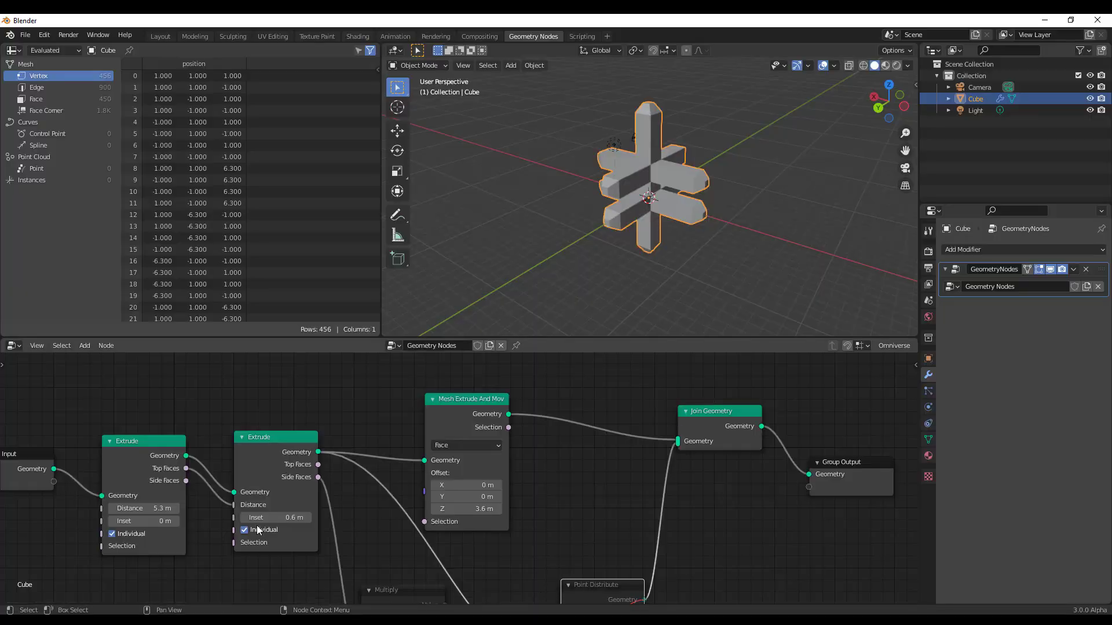
middle_drag(247, 554, 457, 503)
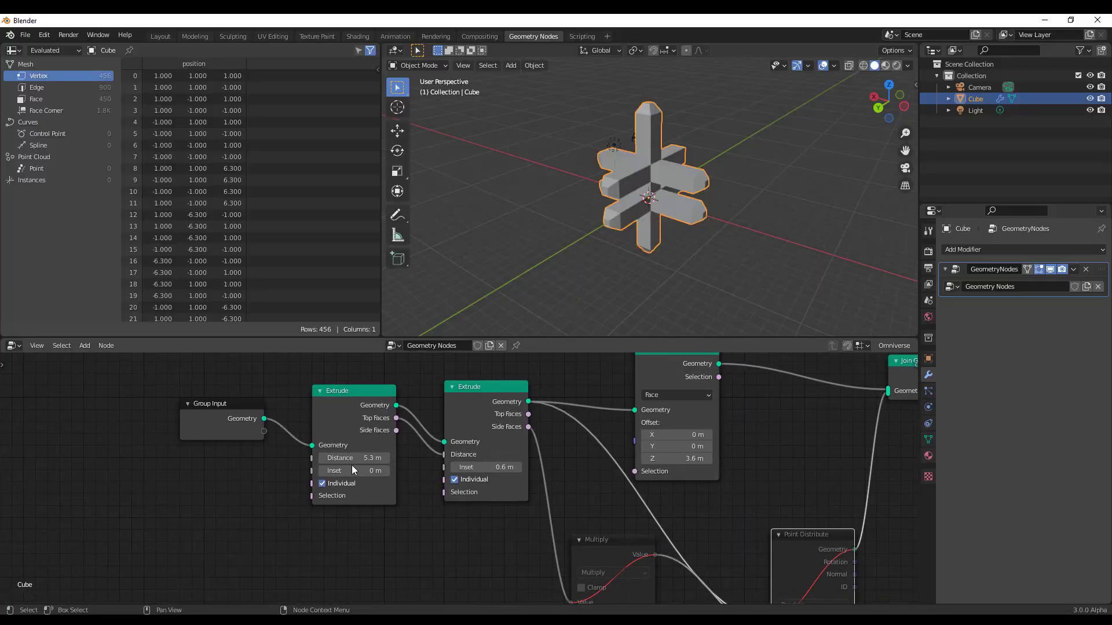